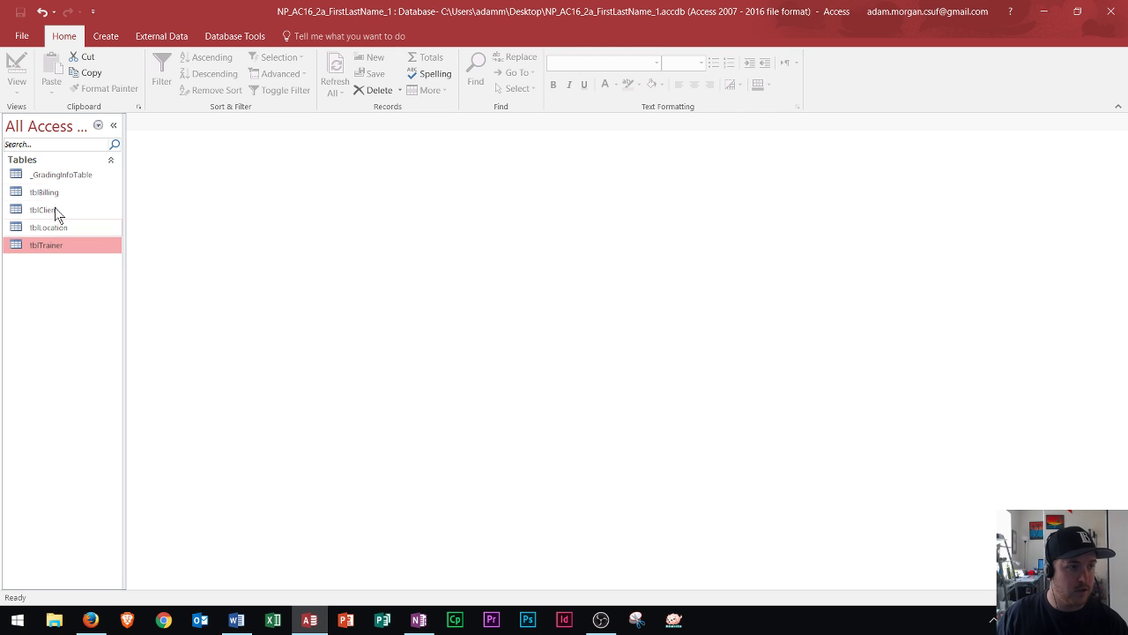
pyautogui.click(112, 36)
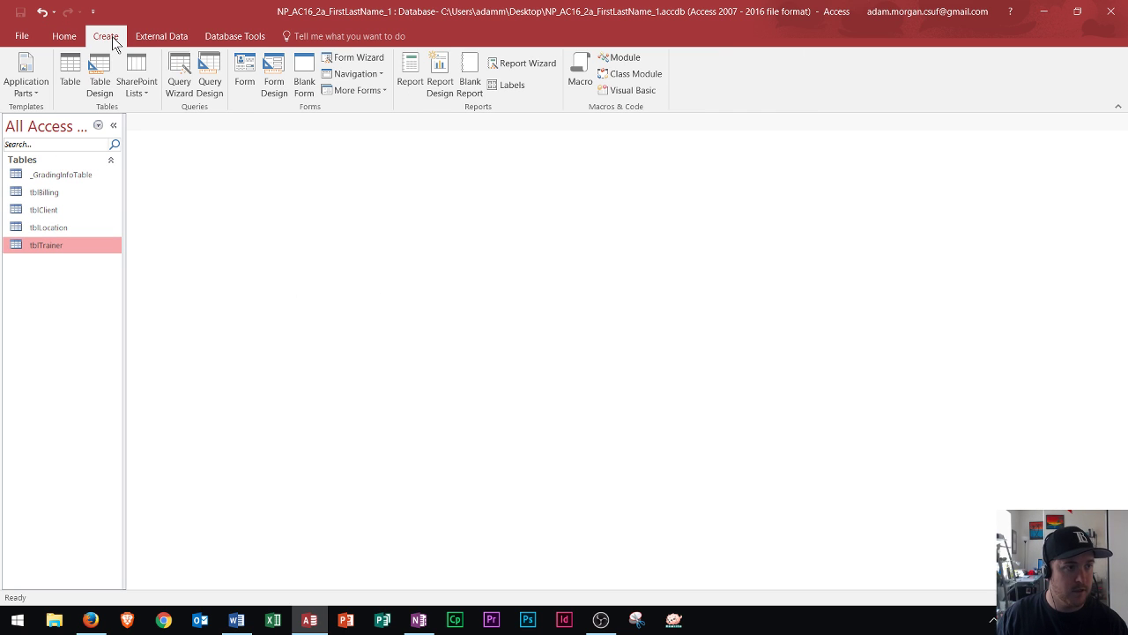
pyautogui.click(75, 89)
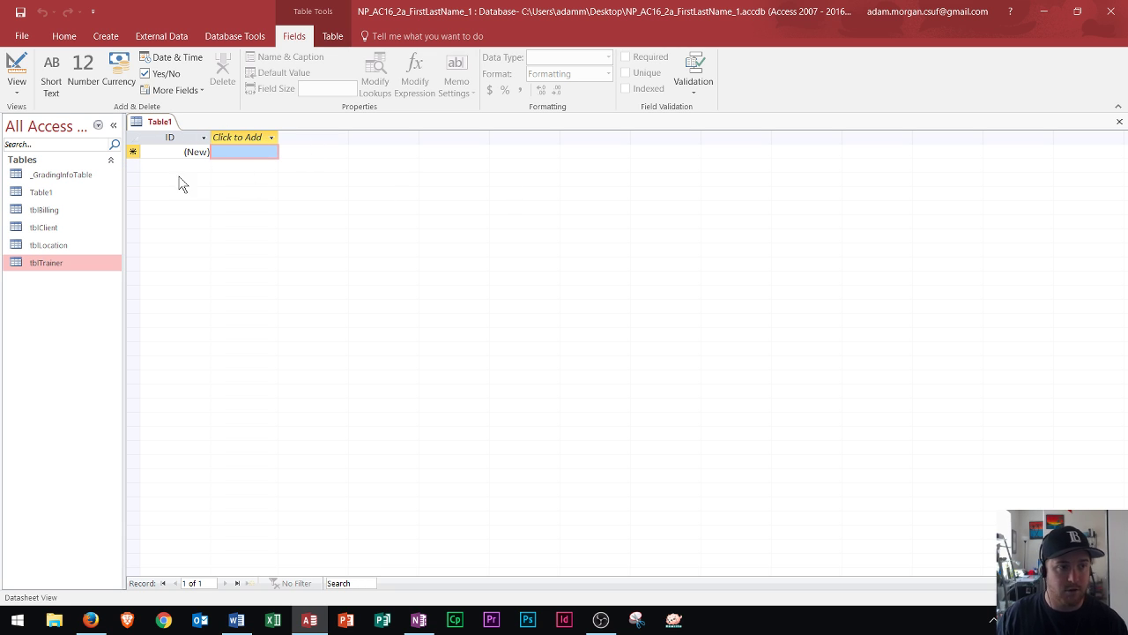
pyautogui.click(1119, 122)
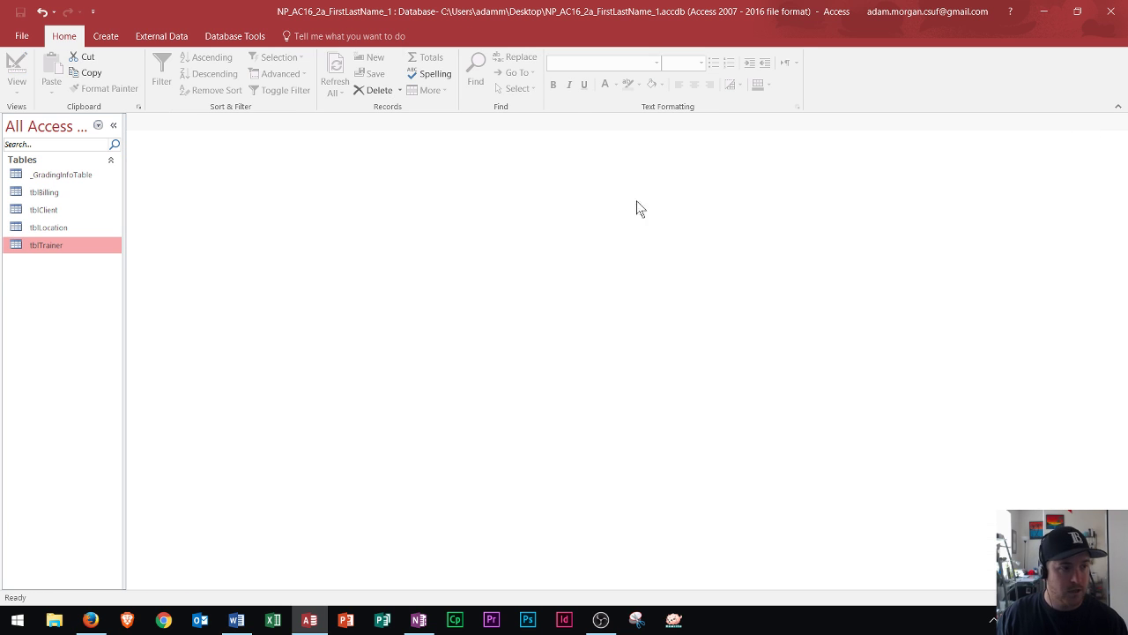
# Open the tblTrainer table and switch it to Design View.
pyautogui.doubleClick(32, 245)
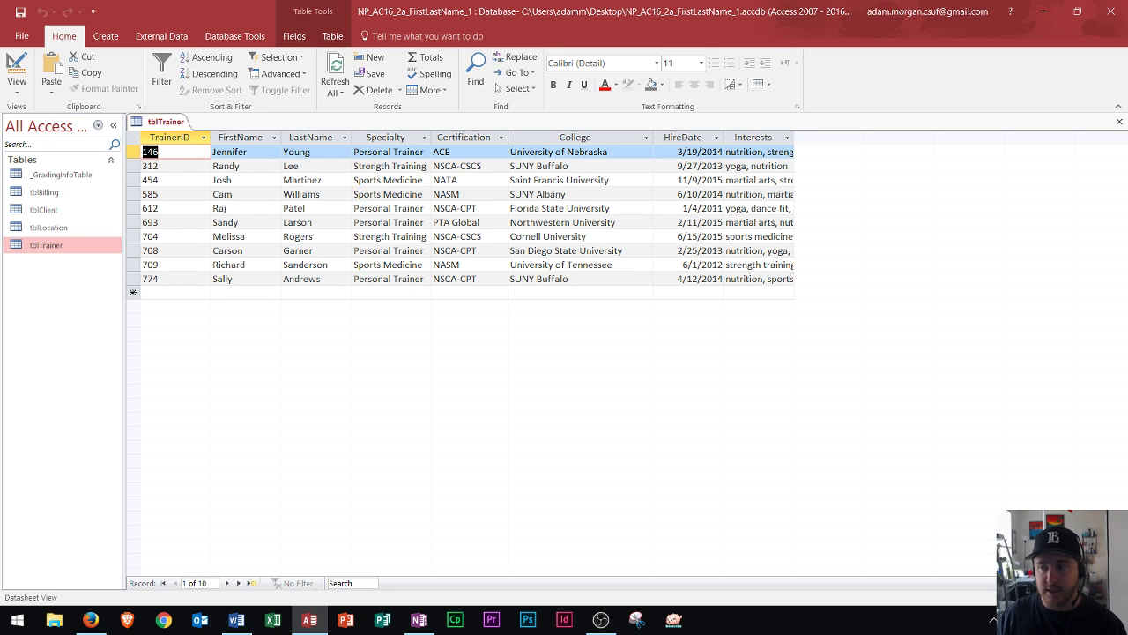
pyautogui.hotkey('alt', 'Tab')
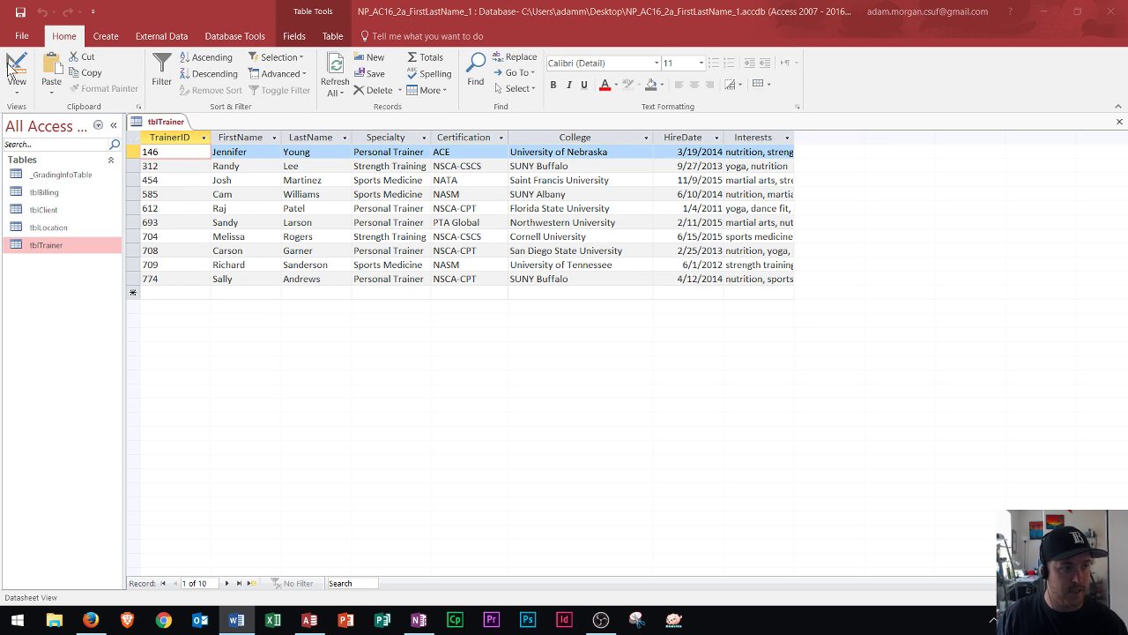
pyautogui.hotkey('alt', 'Tab')
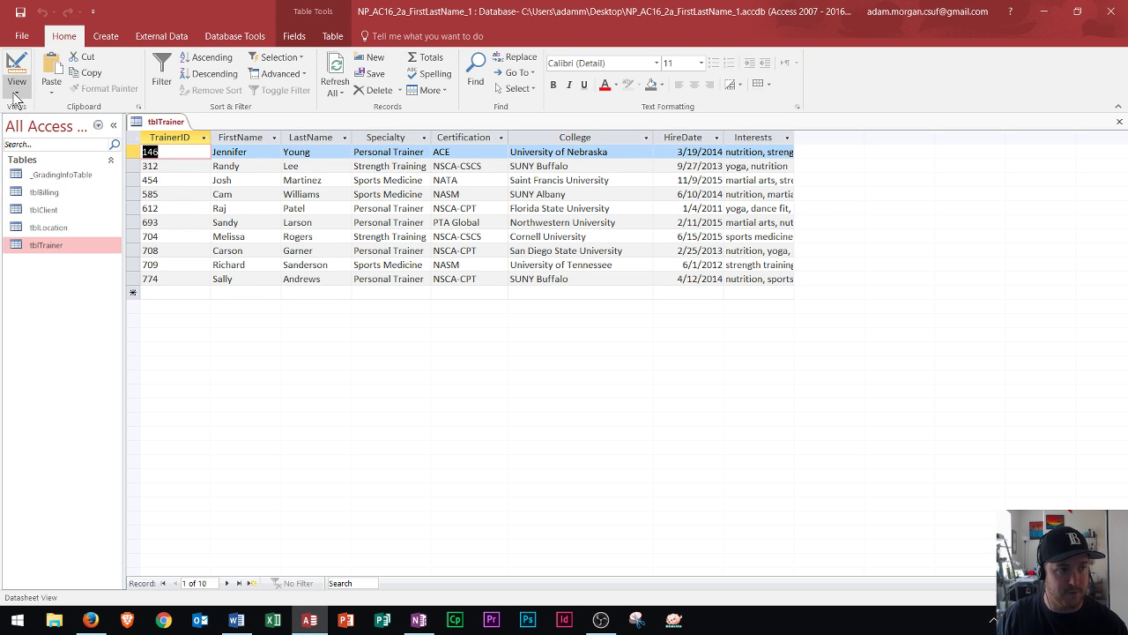
pyautogui.click(17, 84)
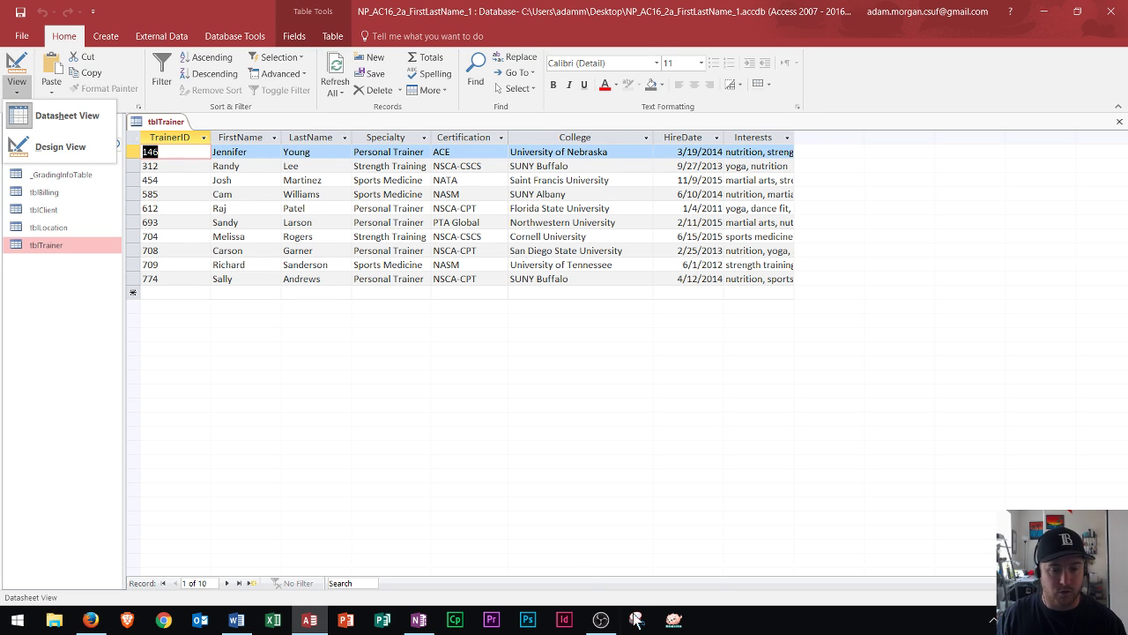
pyautogui.click(696, 528)
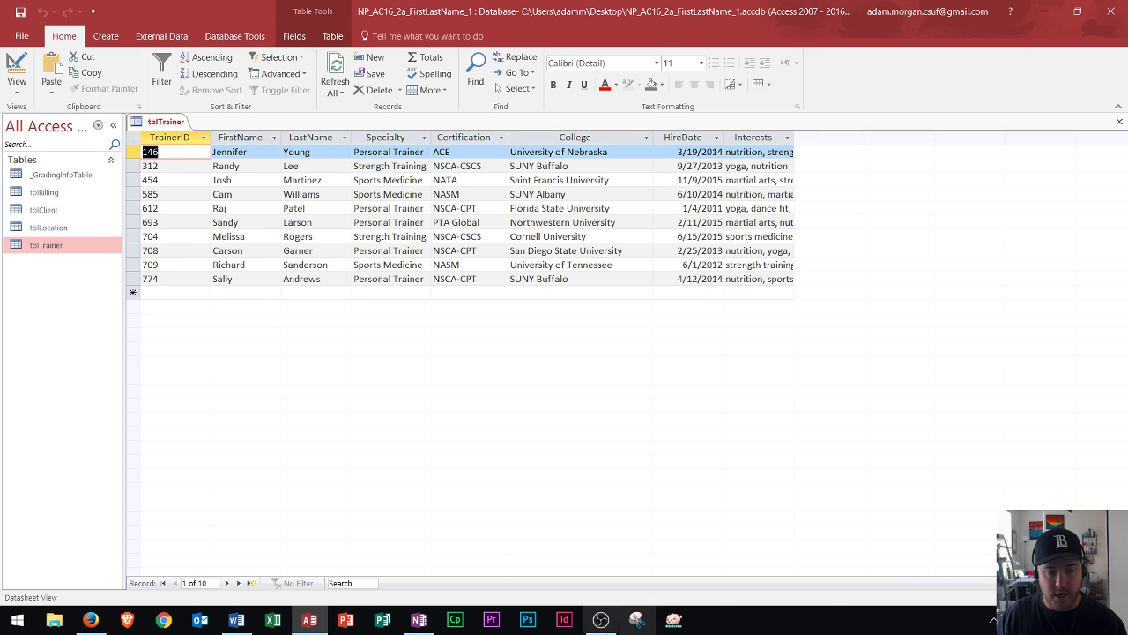
pyautogui.click(612, 624)
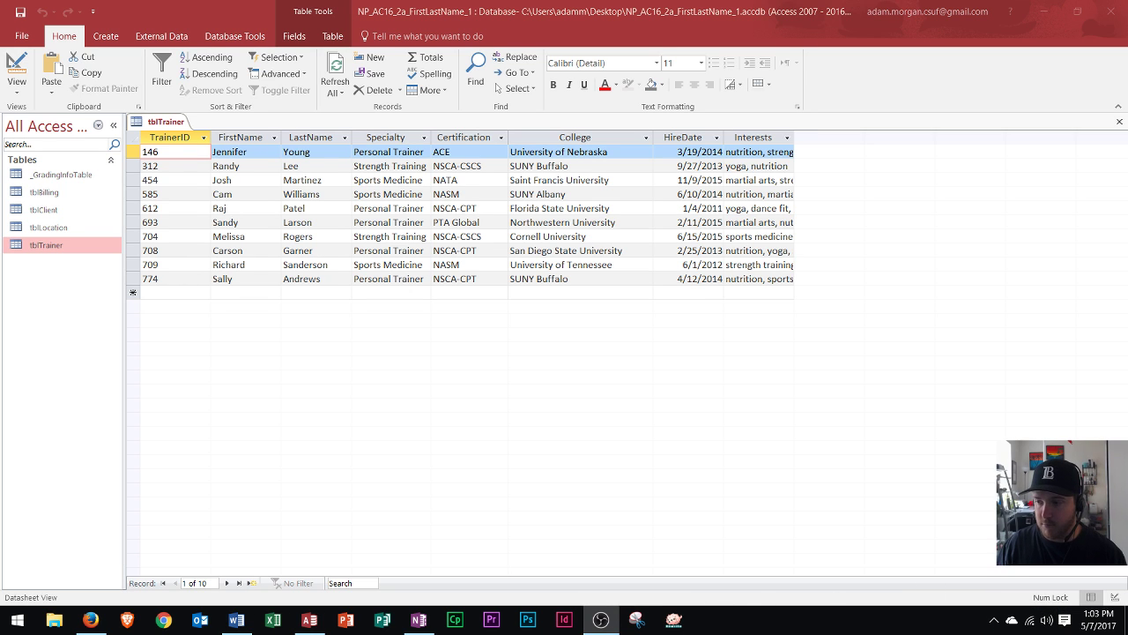
pyautogui.click(1114, 596)
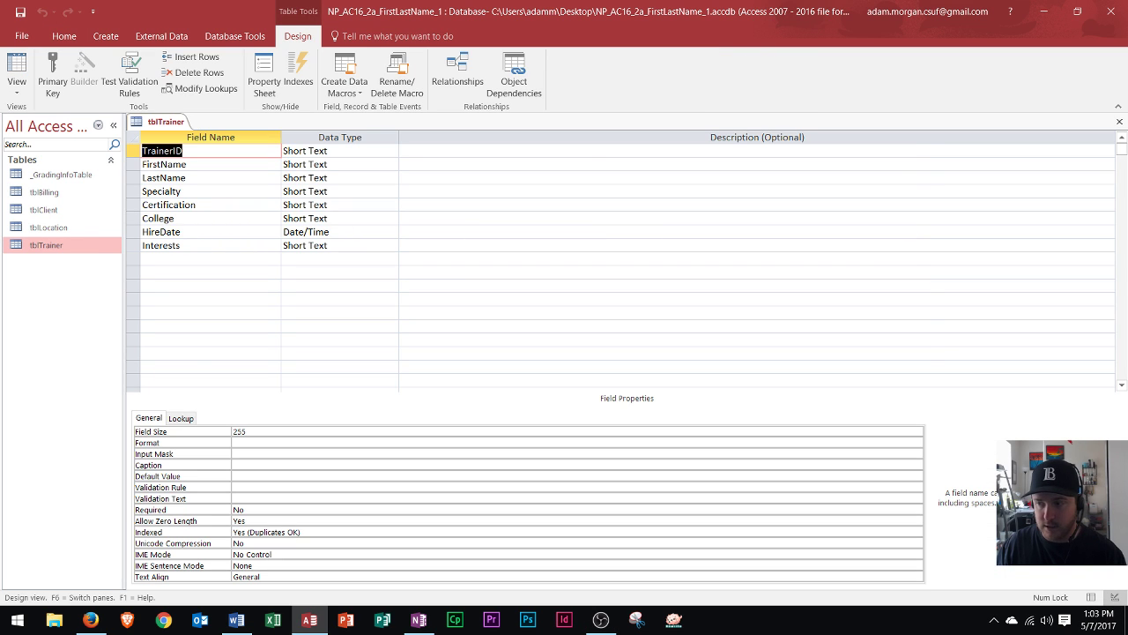
# Examine the TrainerID field's name and data type in the table design and compare it with the TrainerID column in the datasheet.
pyautogui.hotkey('alt', 'Tab')
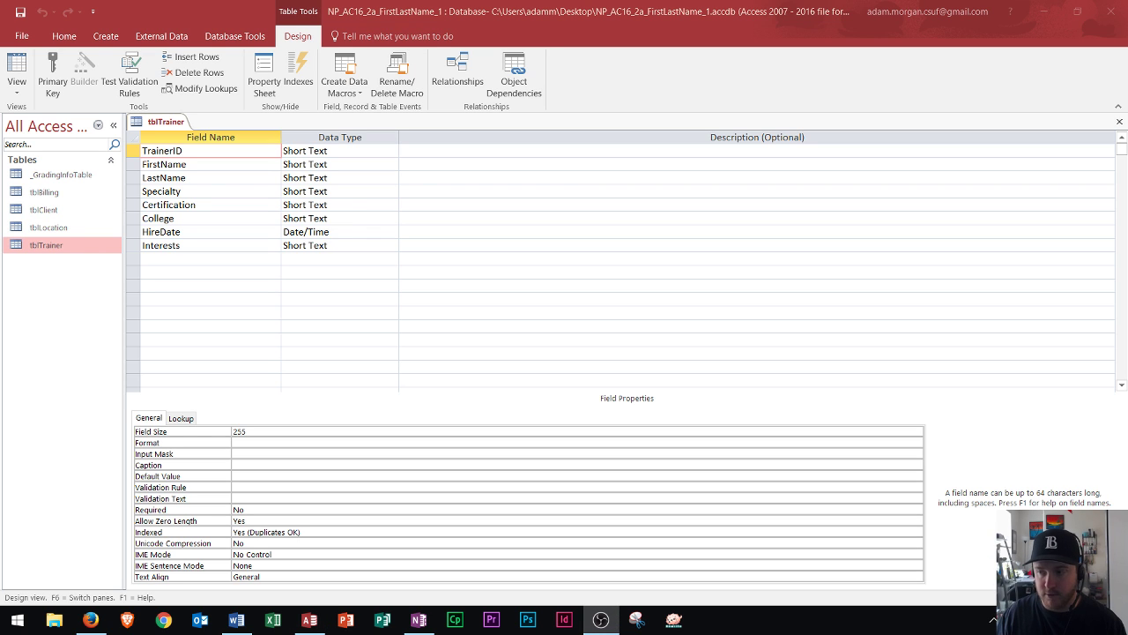
pyautogui.click(184, 164)
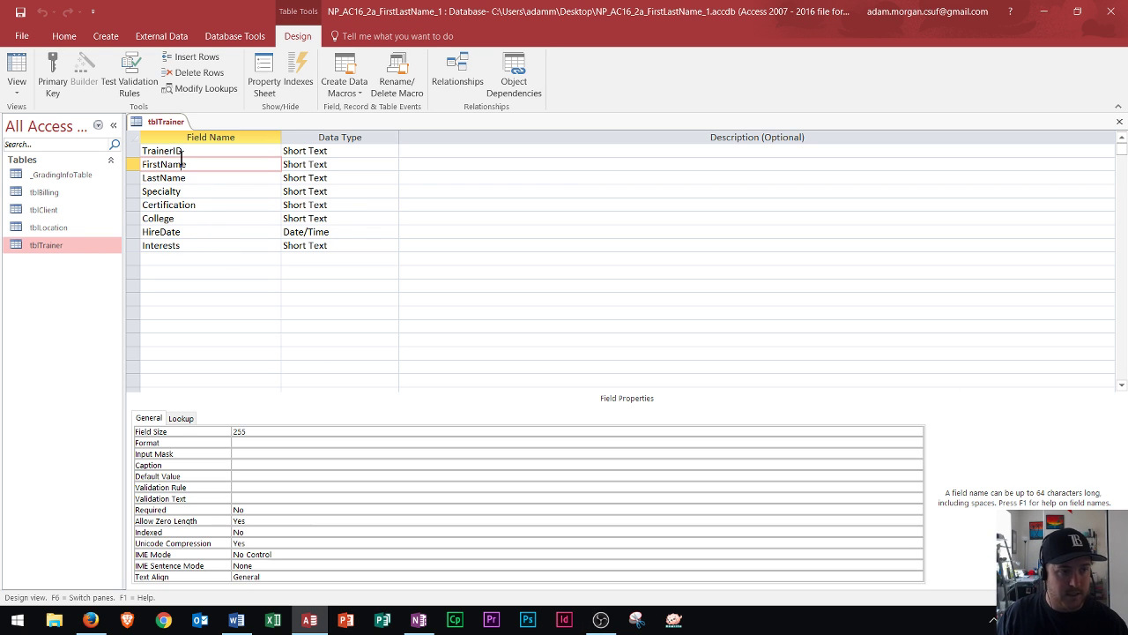
pyautogui.click(202, 150)
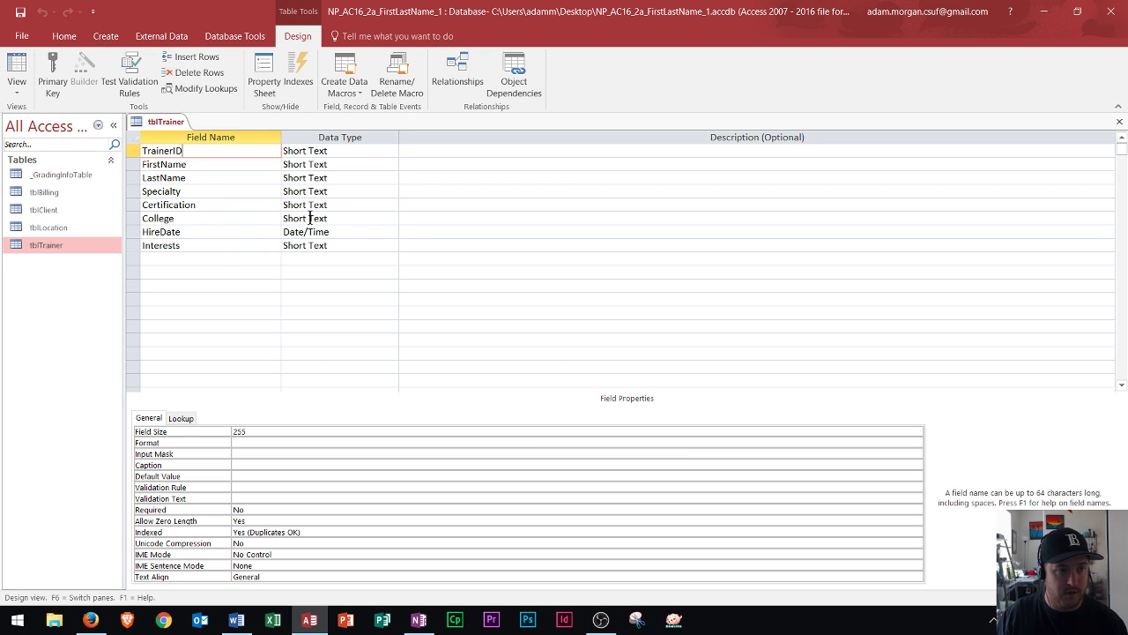
pyautogui.click(351, 155)
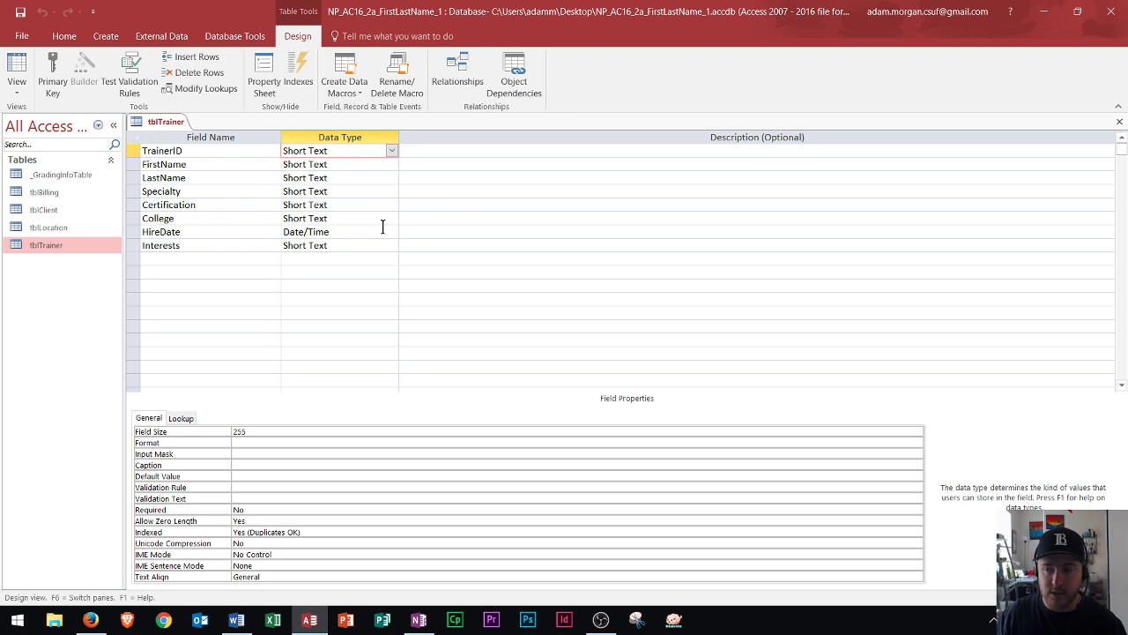
pyautogui.hotkey('alt', 'Tab')
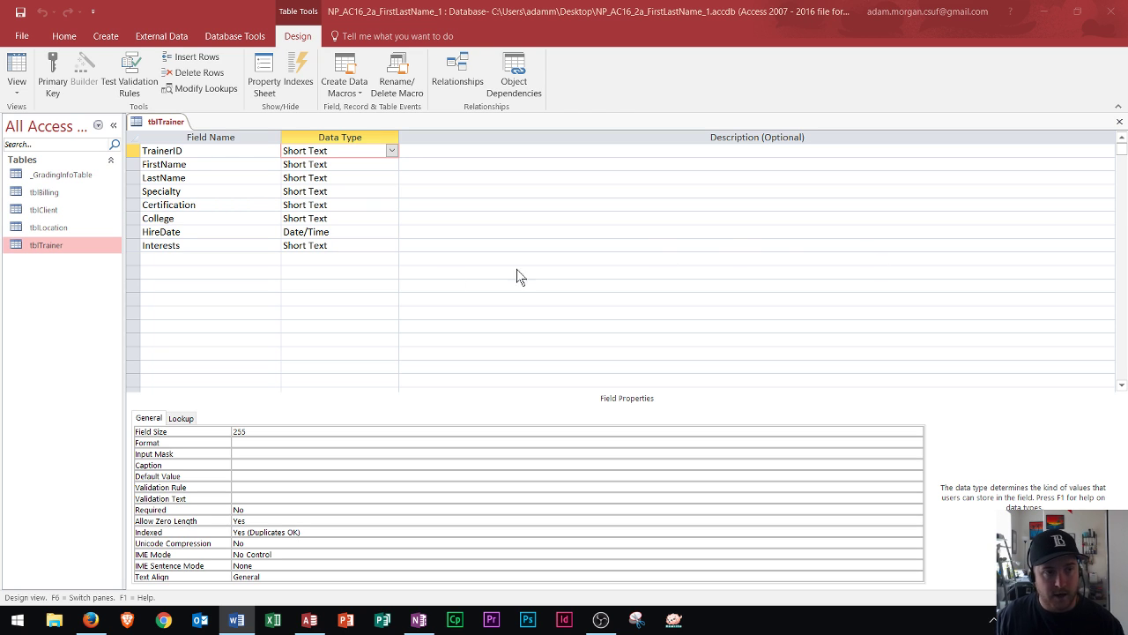
pyautogui.click(180, 150)
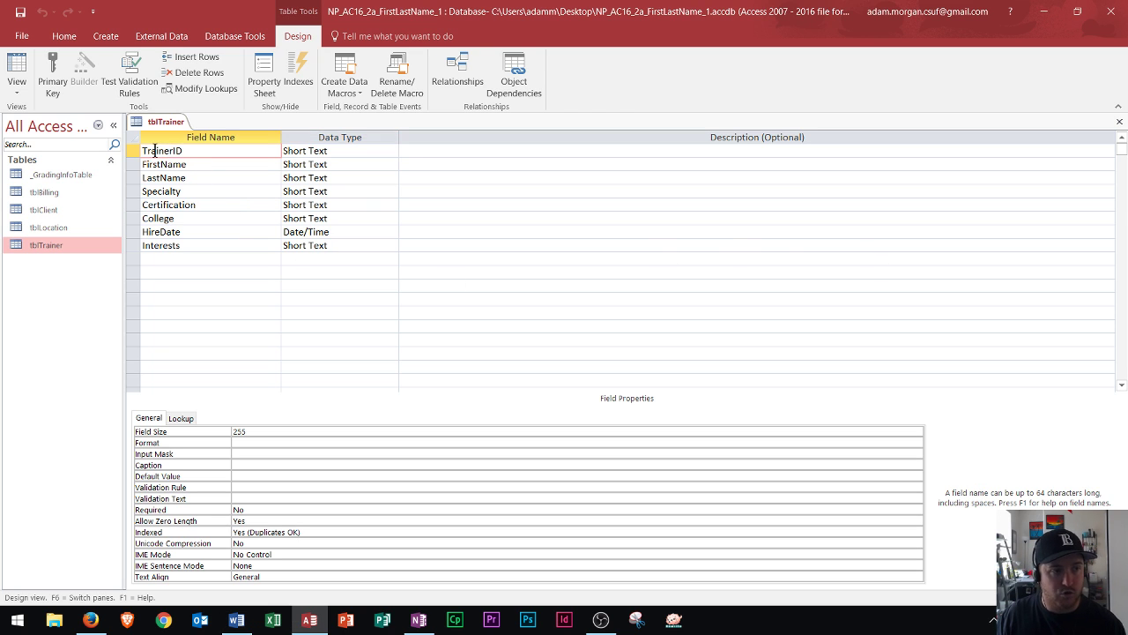
pyautogui.click(15, 70)
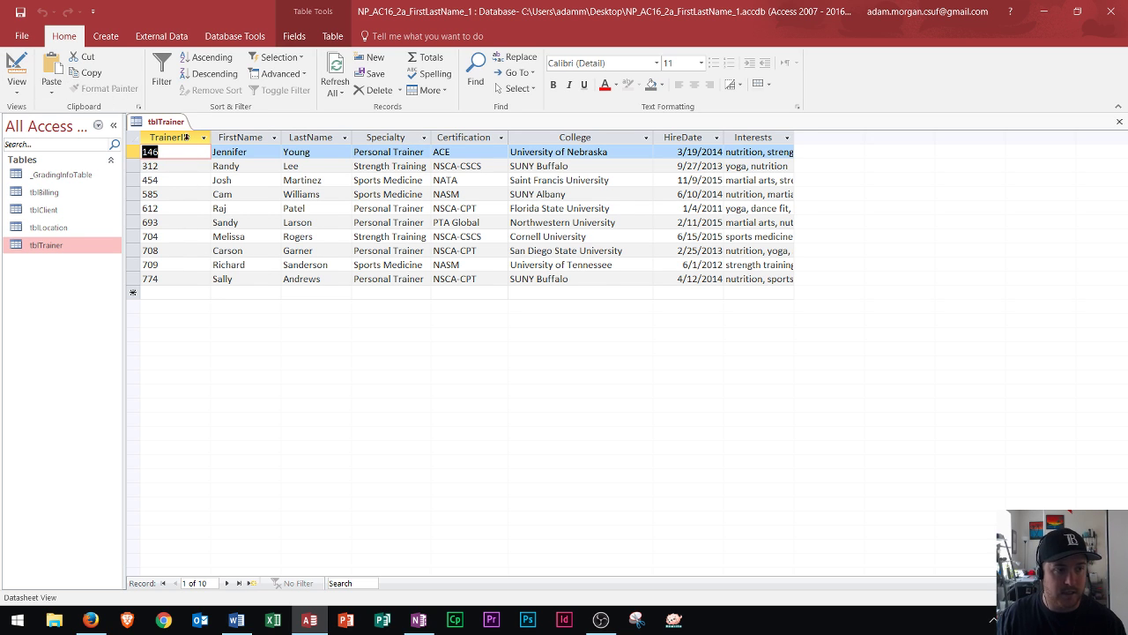
pyautogui.click(17, 68)
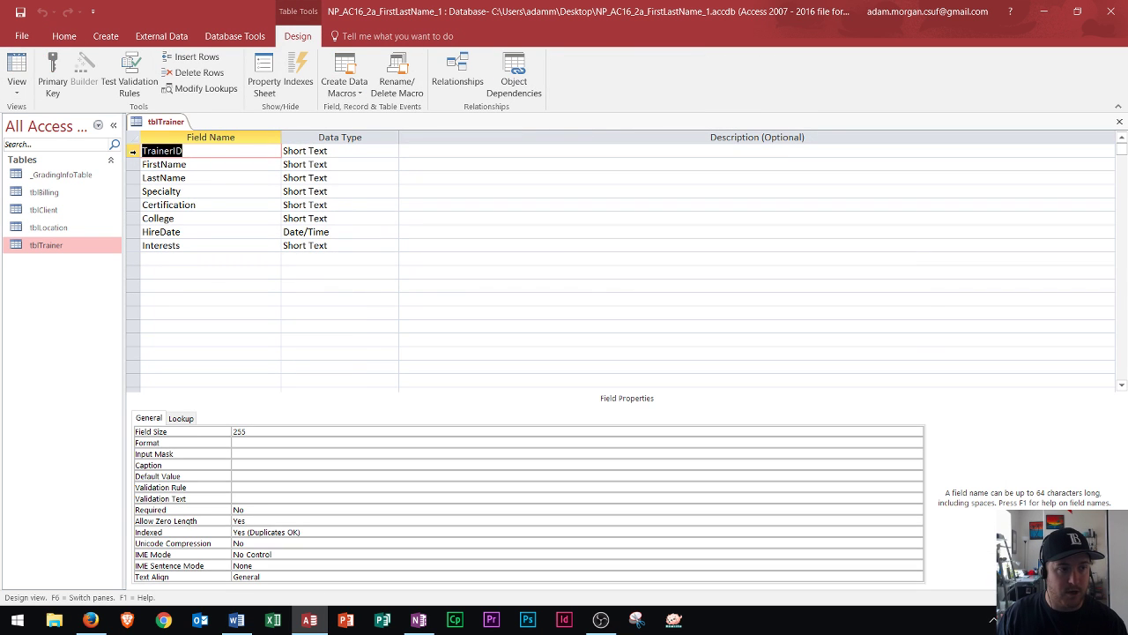
# Make TrainerID the primary key of tblTrainer and save the table while switching to Datasheet View.
pyautogui.click(134, 152)
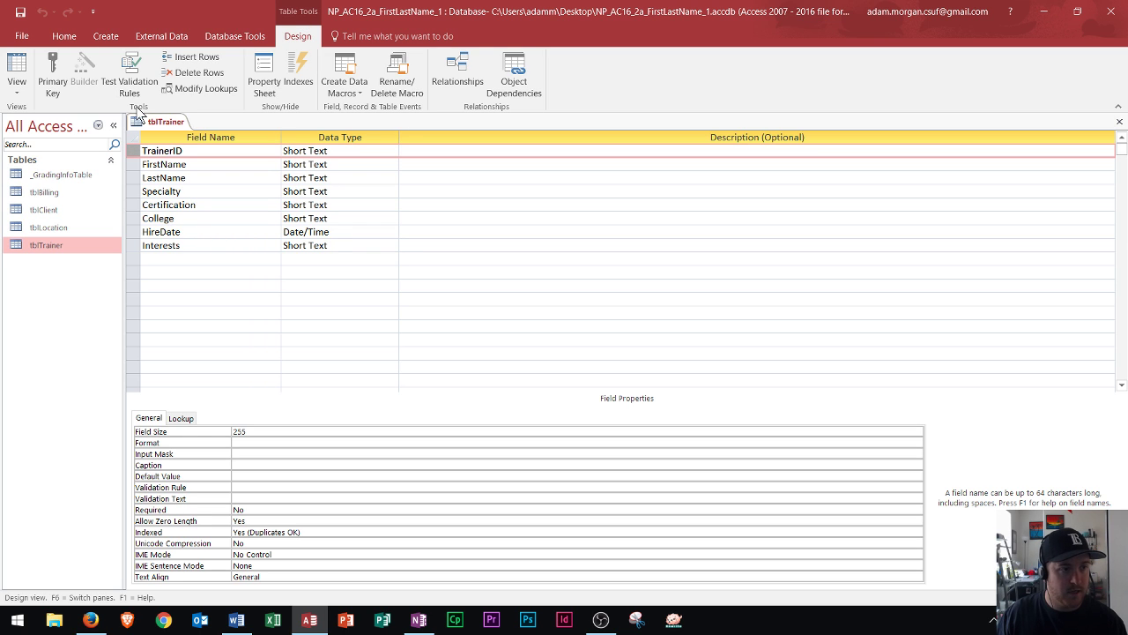
pyautogui.click(54, 73)
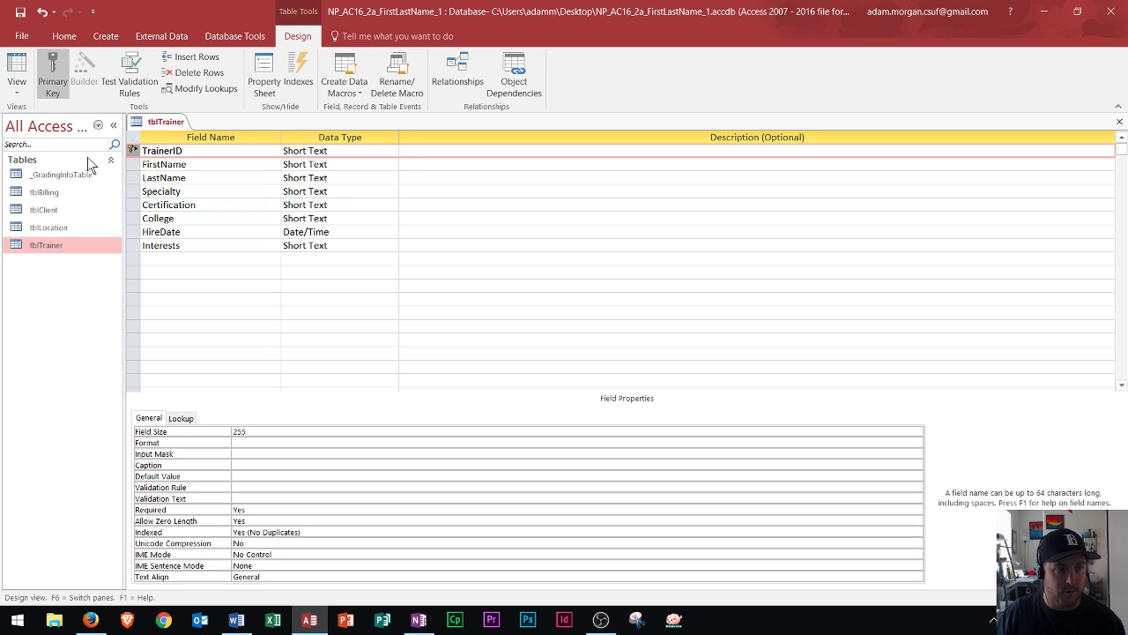
pyautogui.click(17, 73)
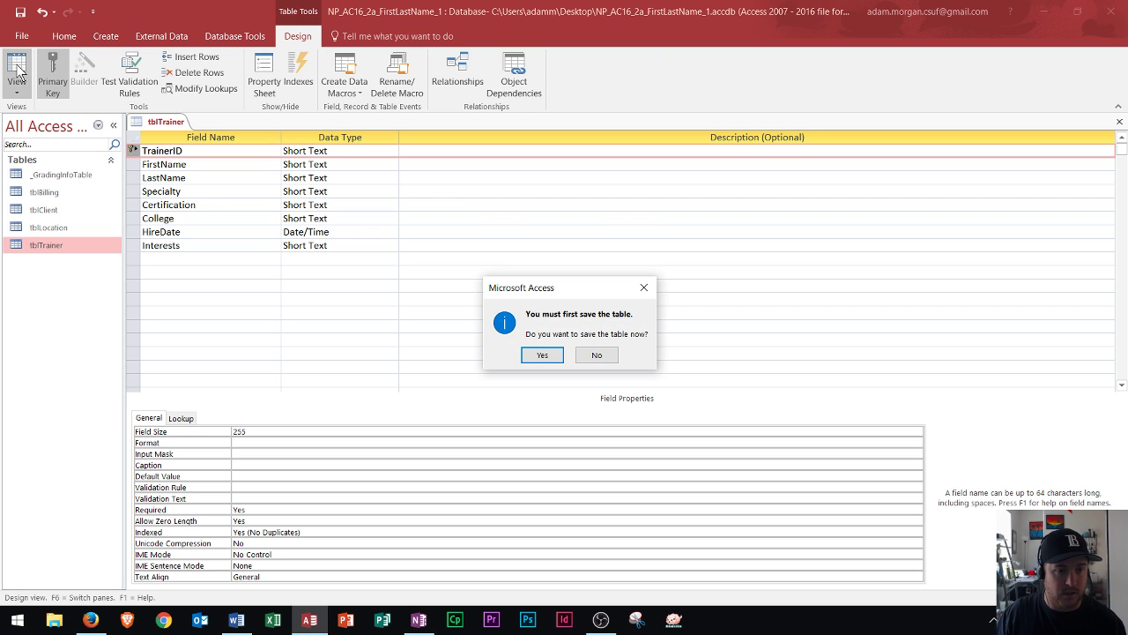
pyautogui.click(540, 356)
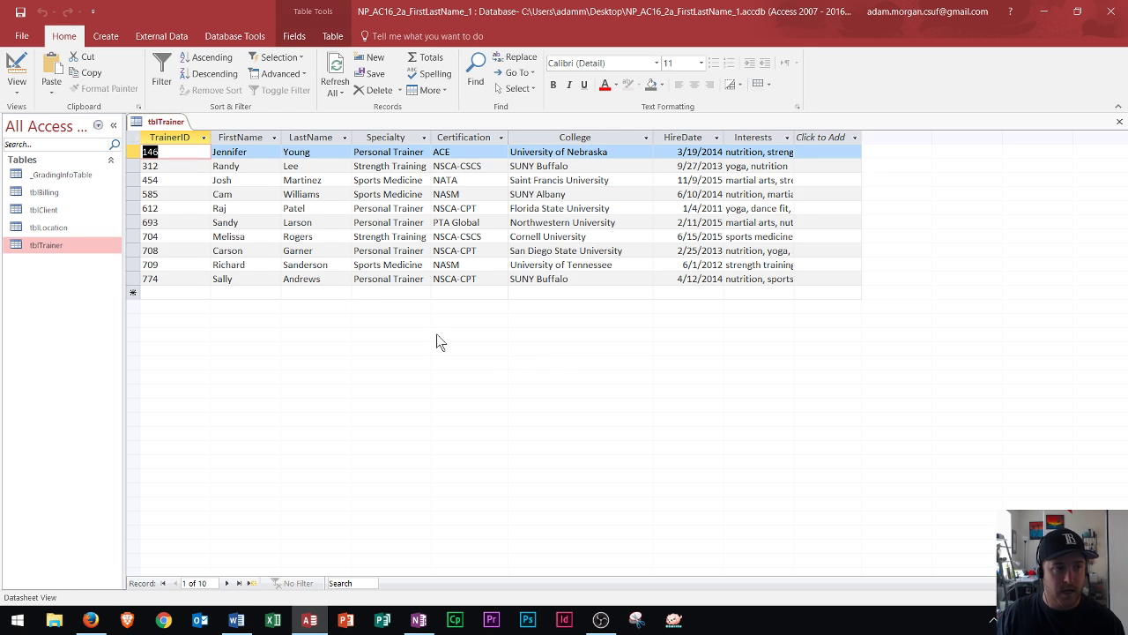
# Examine the TrainerID, FirstName and LastName columns of the trainer records and the blank new-record row.
pyautogui.click(142, 290)
pyautogui.rightClick(141, 291)
pyautogui.press('Escape')
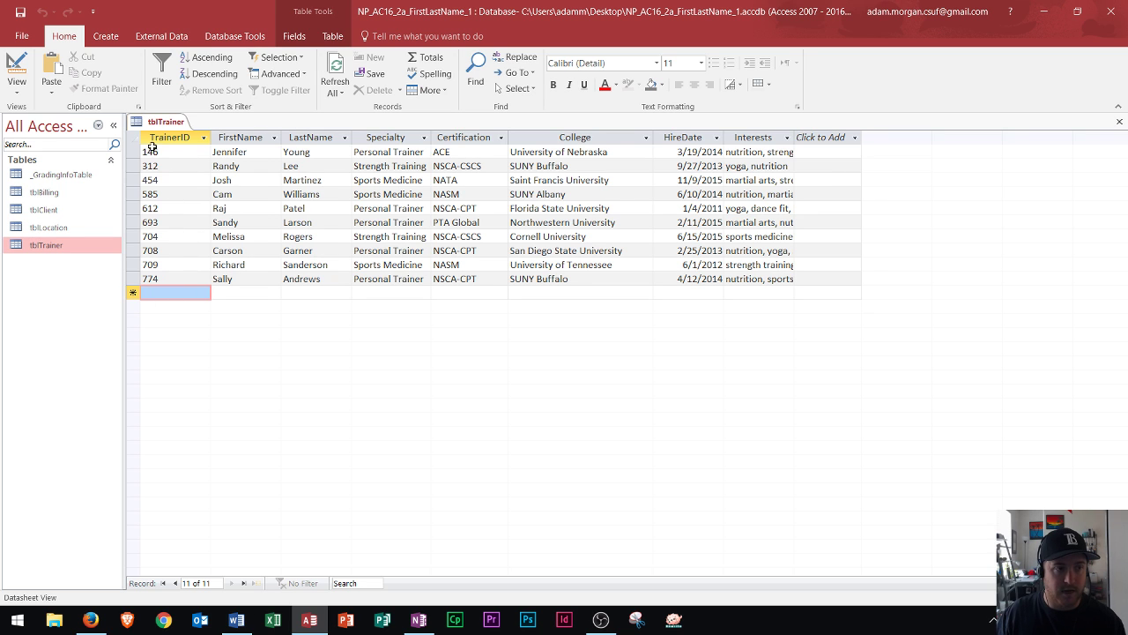
pyautogui.click(252, 152)
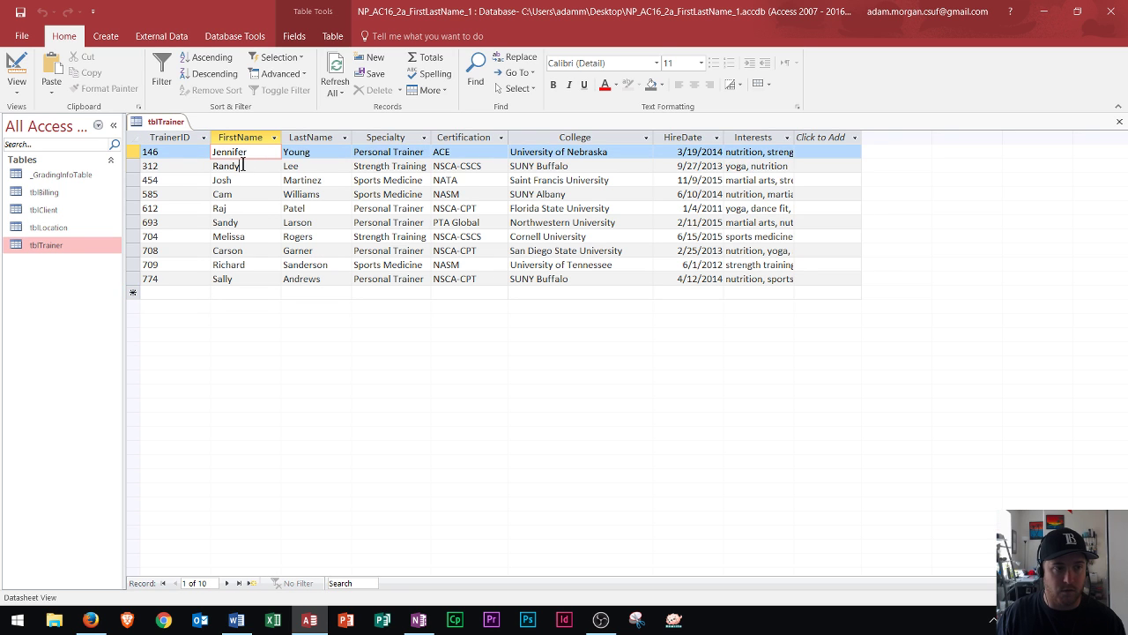
pyautogui.click(246, 168)
pyautogui.click(242, 180)
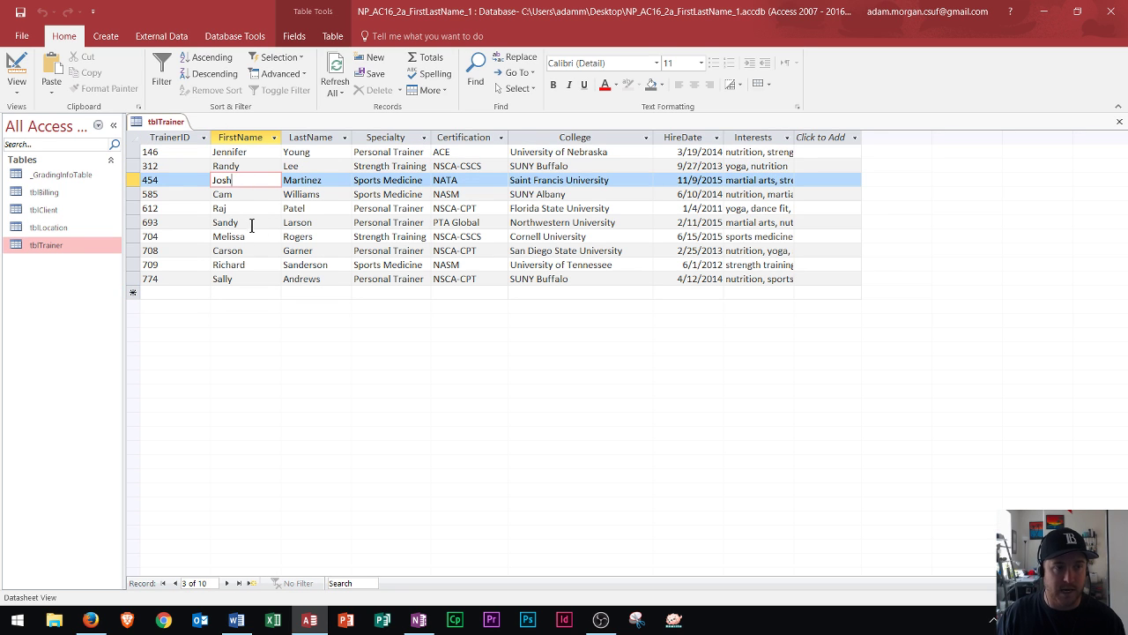
pyautogui.click(323, 180)
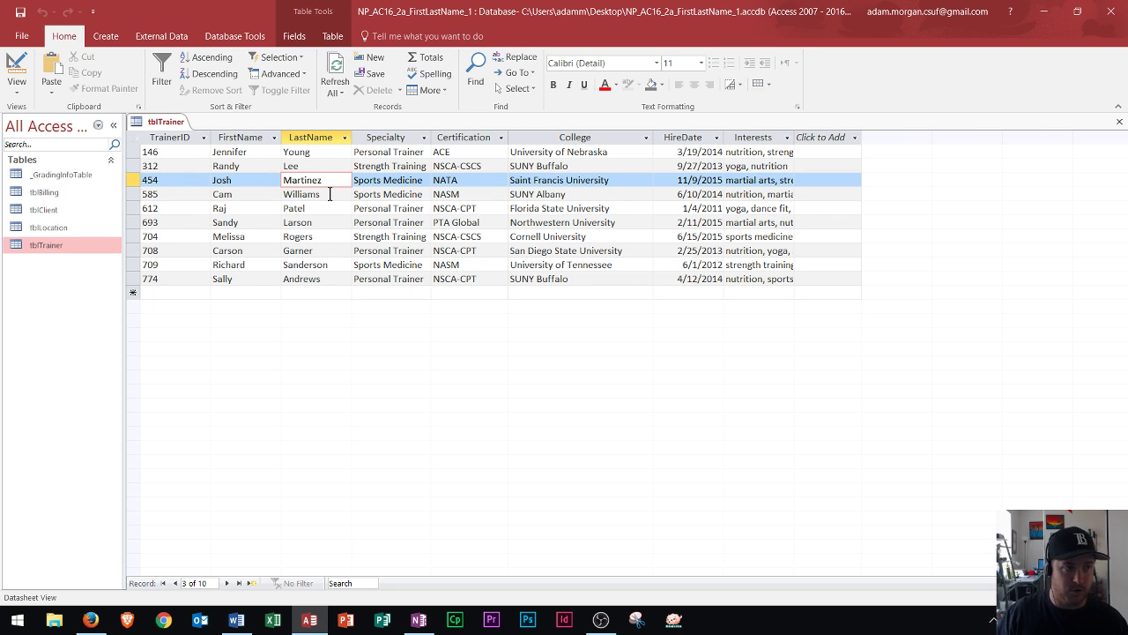
pyautogui.click(159, 166)
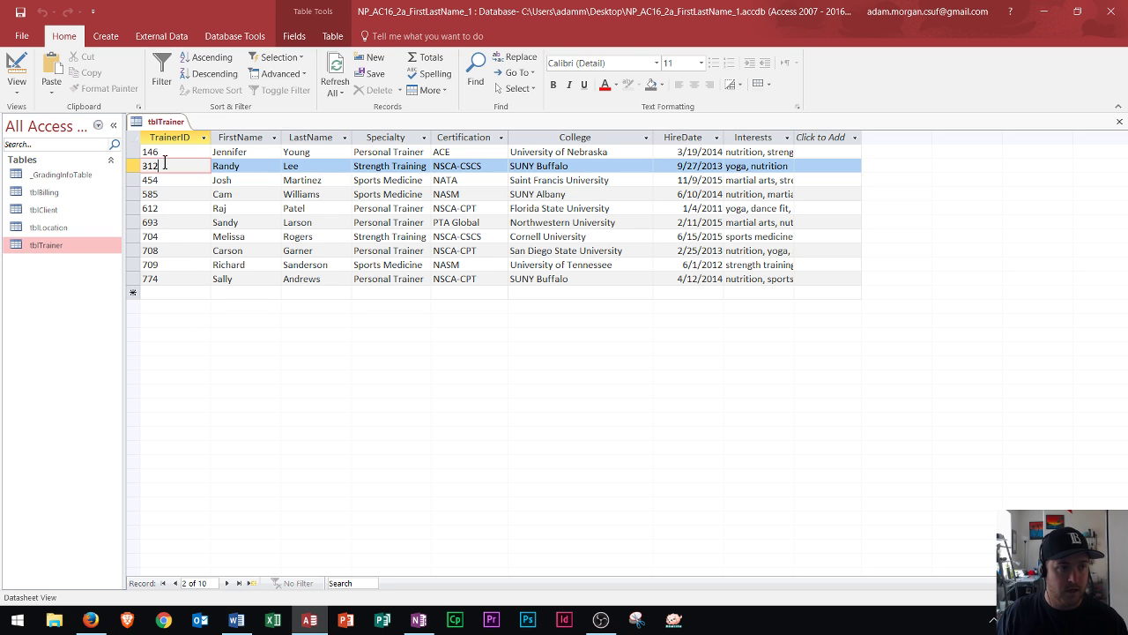
# Return tblTrainer to Design View and set the TrainerID field's caption to "Trainer ID".
pyautogui.click(16, 68)
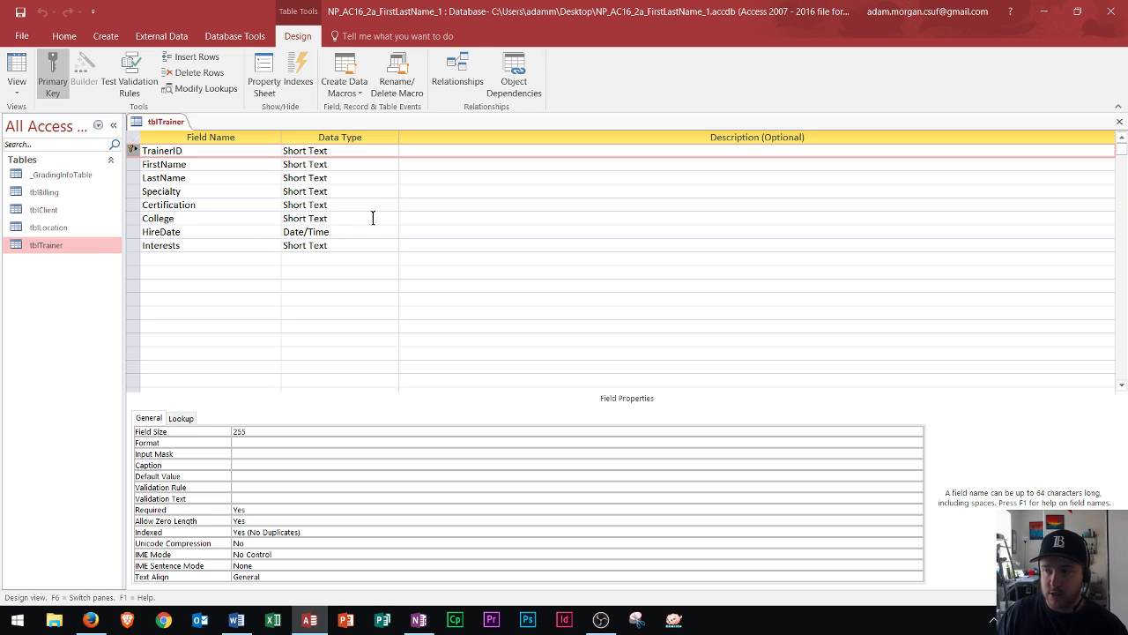
pyautogui.click(246, 464)
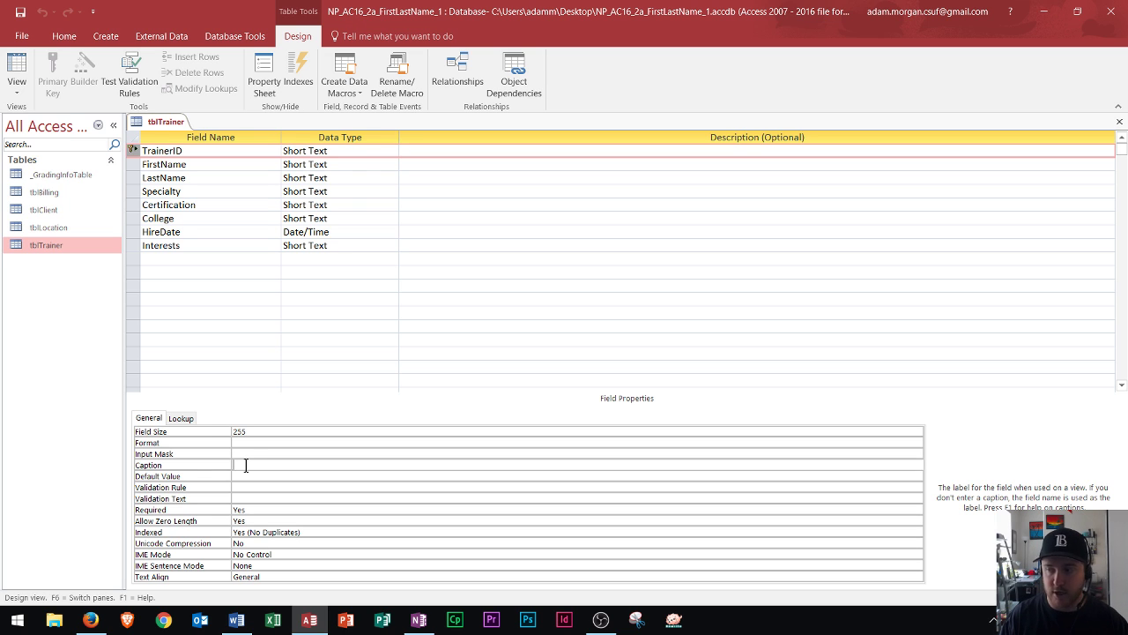
pyautogui.write('Trainer ID')
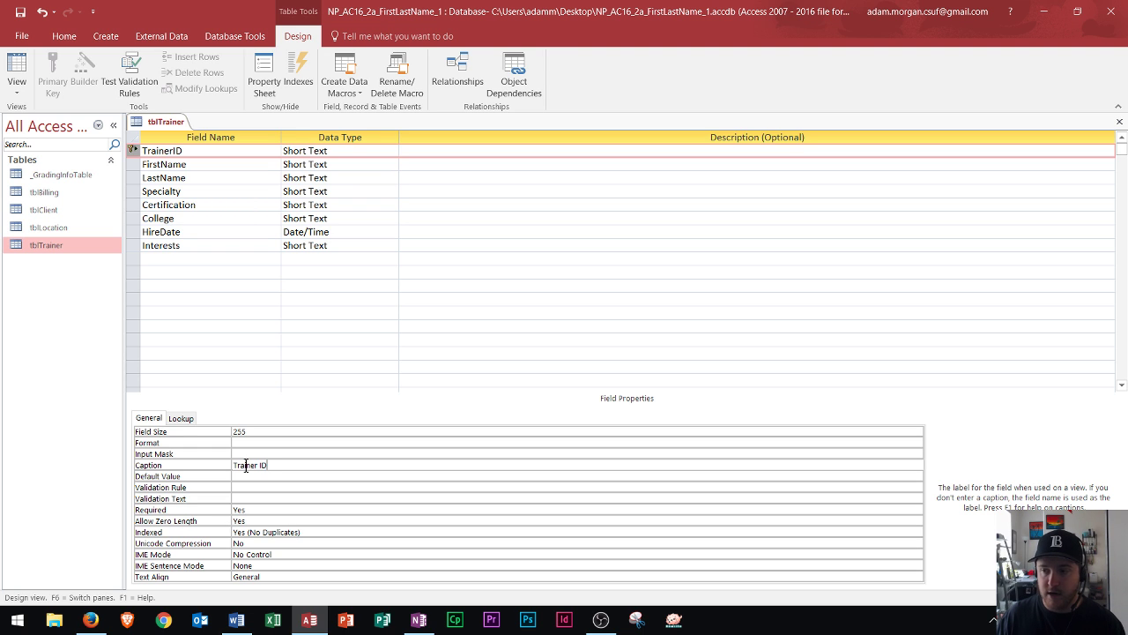
# Set the FirstName field's size to 20 and its caption to "First Name".
pyautogui.click(134, 164)
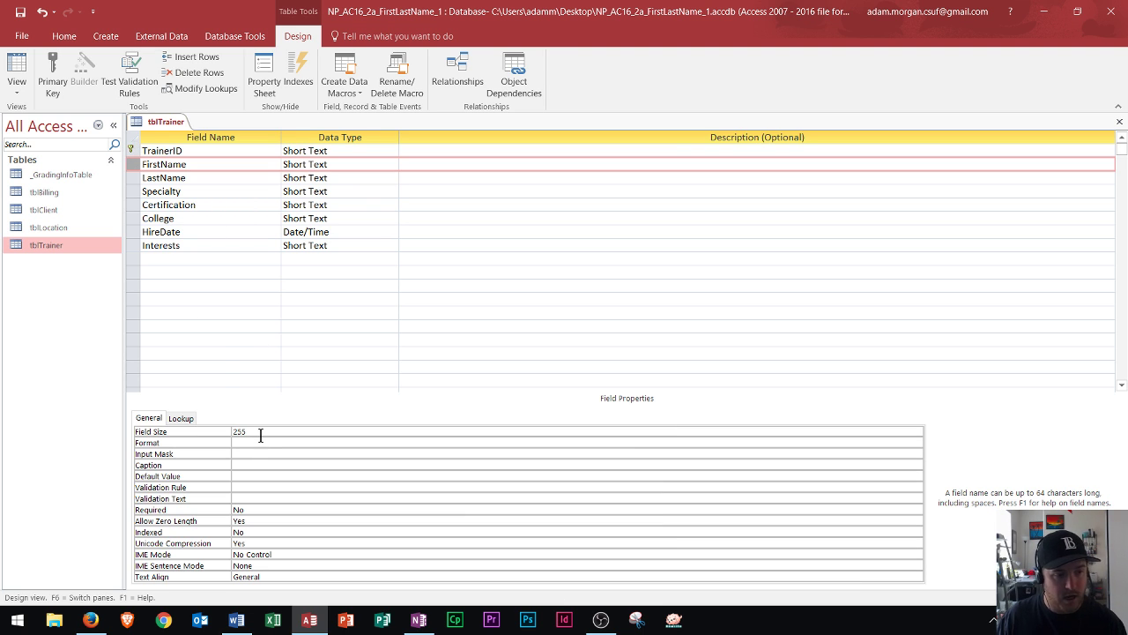
pyautogui.click(211, 433)
pyautogui.write('20')
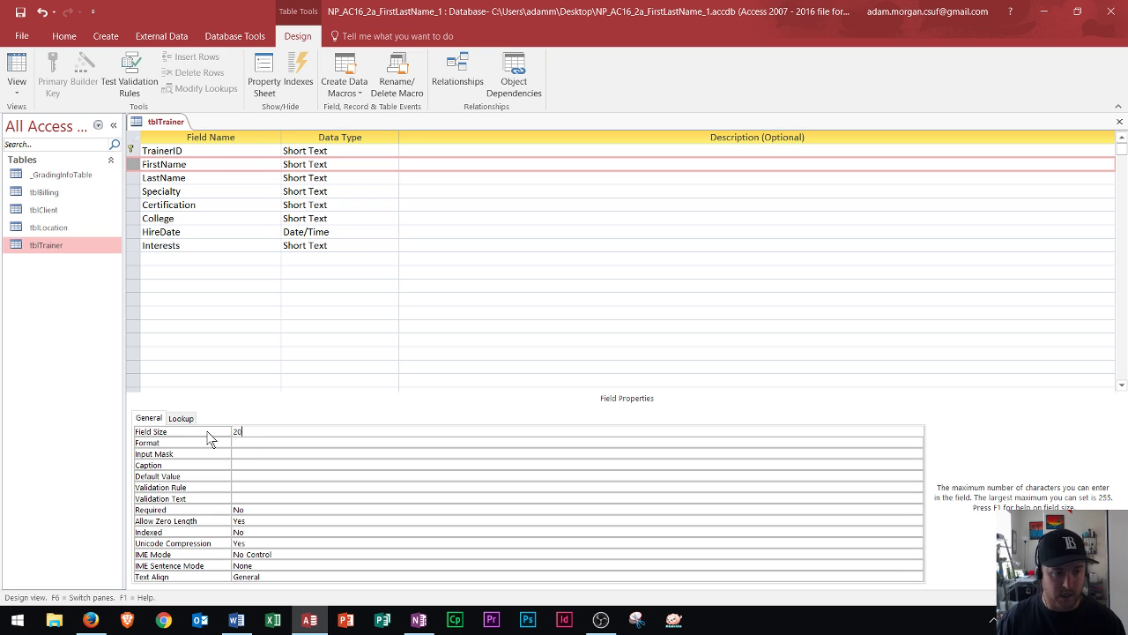
pyautogui.click(247, 462)
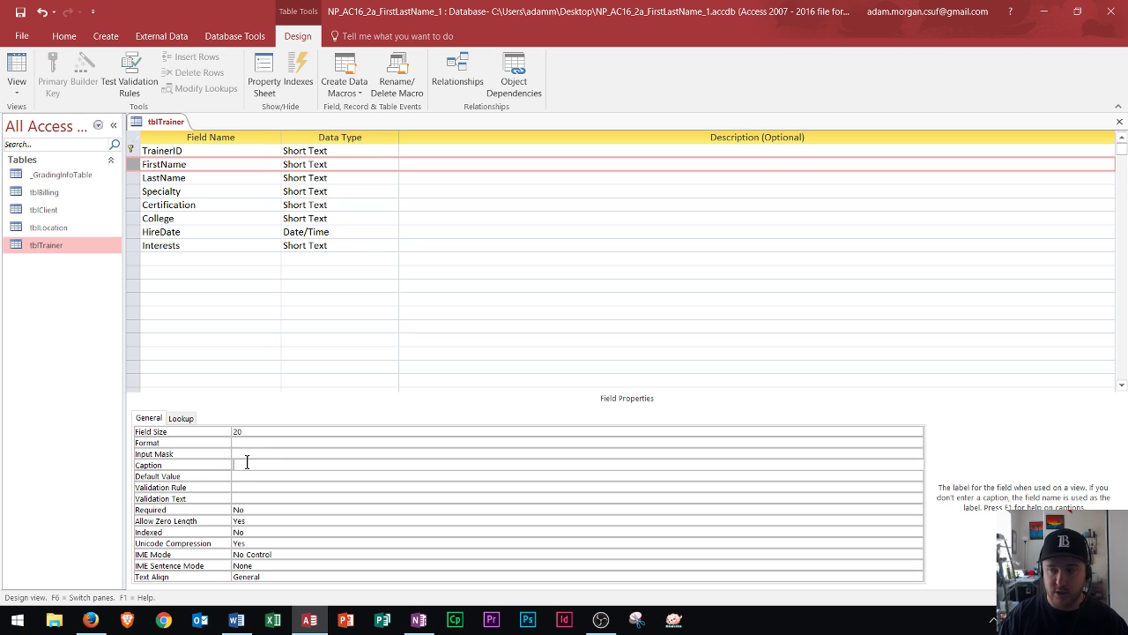
pyautogui.write('First Name')
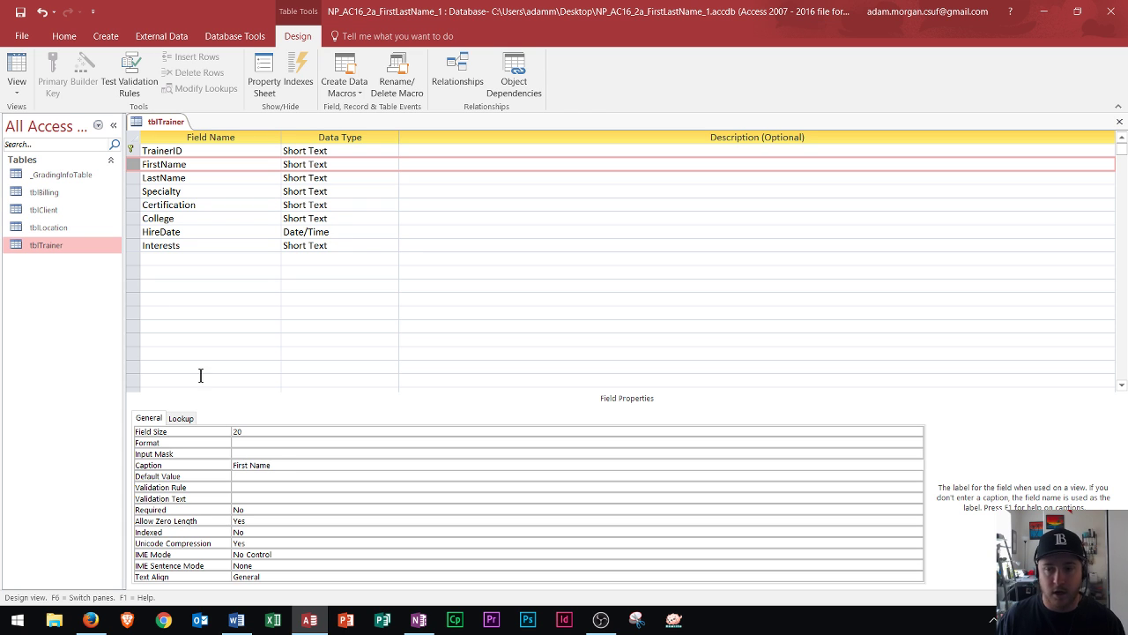
# Set the LastName field's size to 25.
pyautogui.click(134, 180)
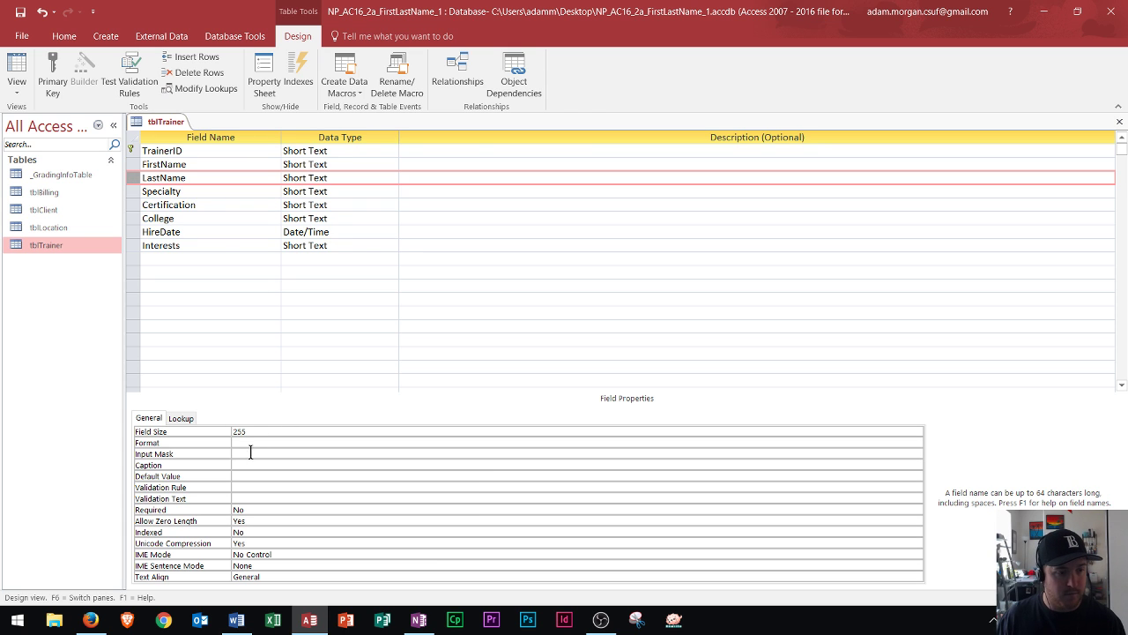
pyautogui.click(211, 432)
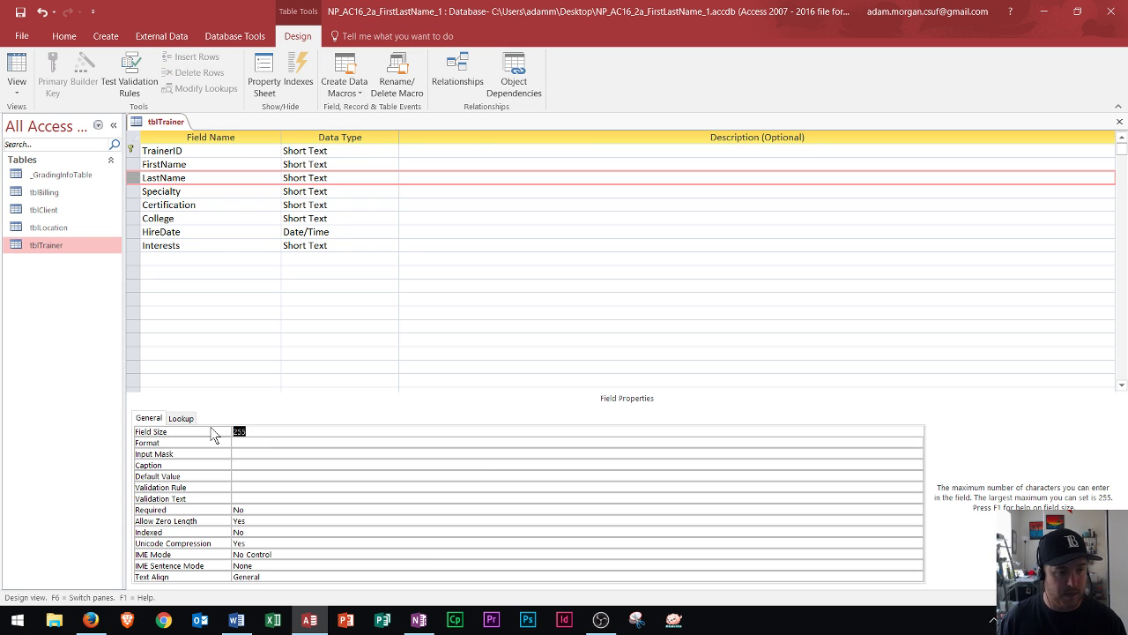
pyautogui.write('25')
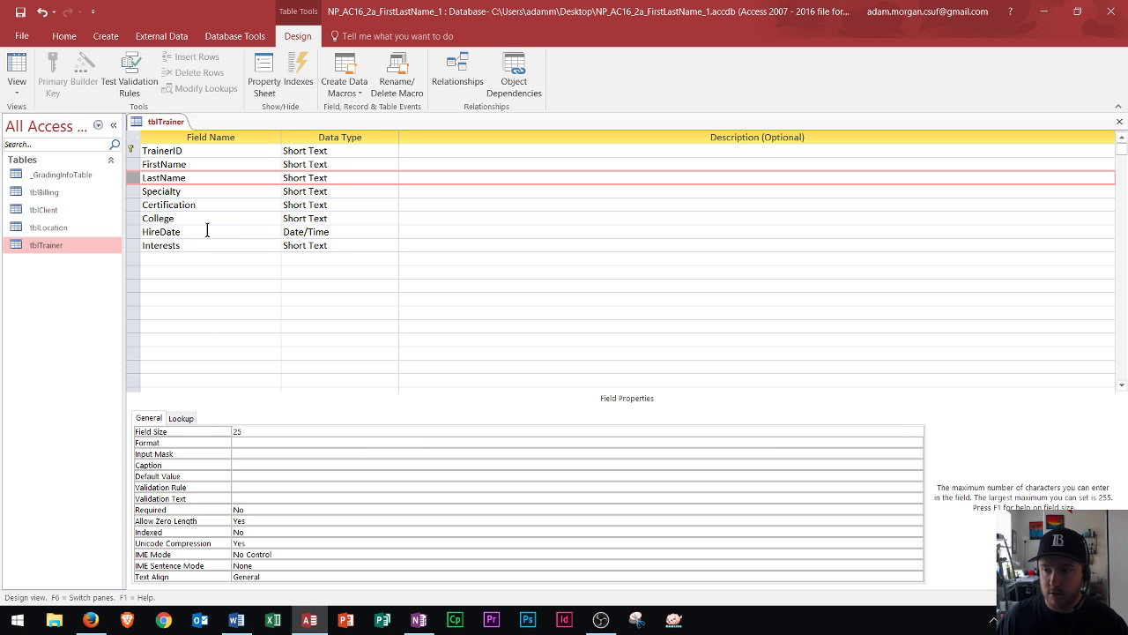
# Change the Interests field's data type to Long Text.
pyautogui.click(138, 245)
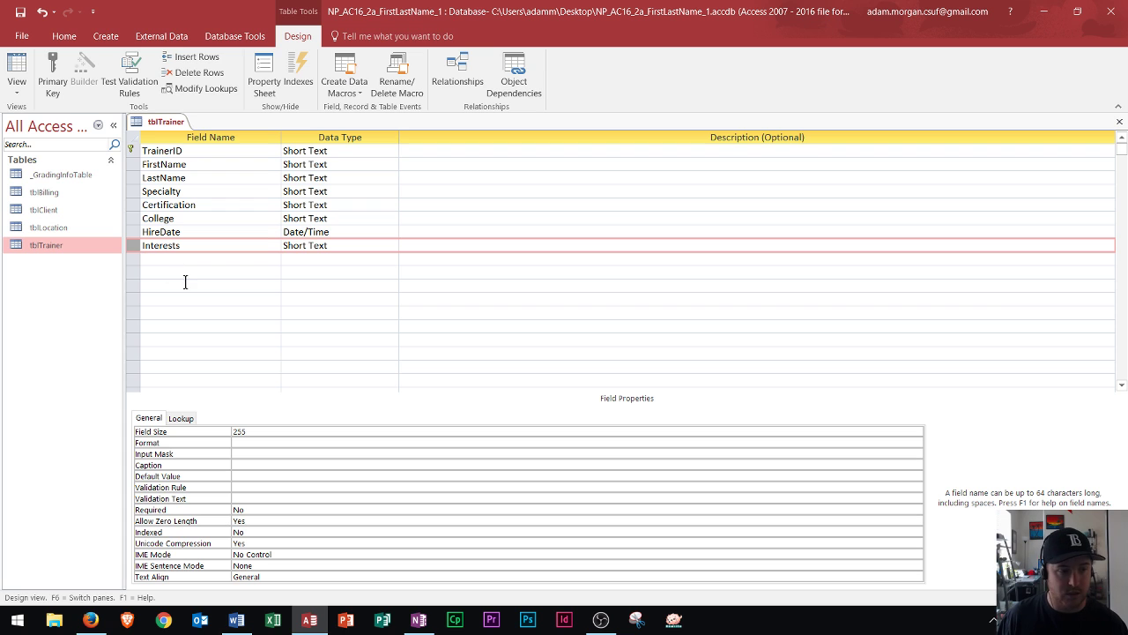
pyautogui.click(338, 246)
pyautogui.click(393, 245)
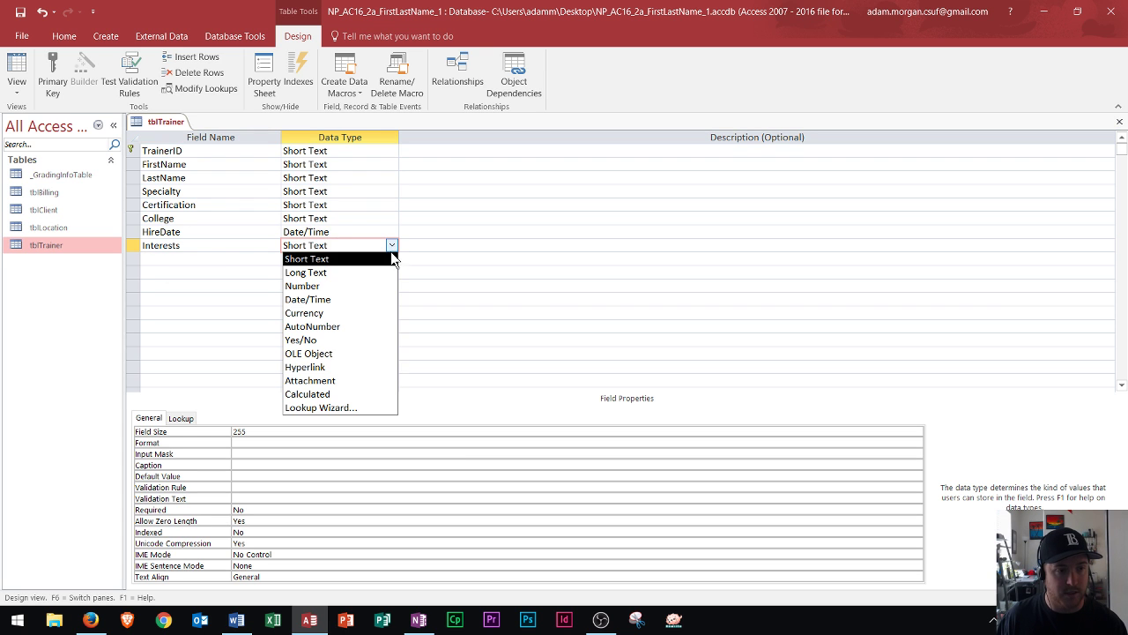
pyautogui.click(350, 272)
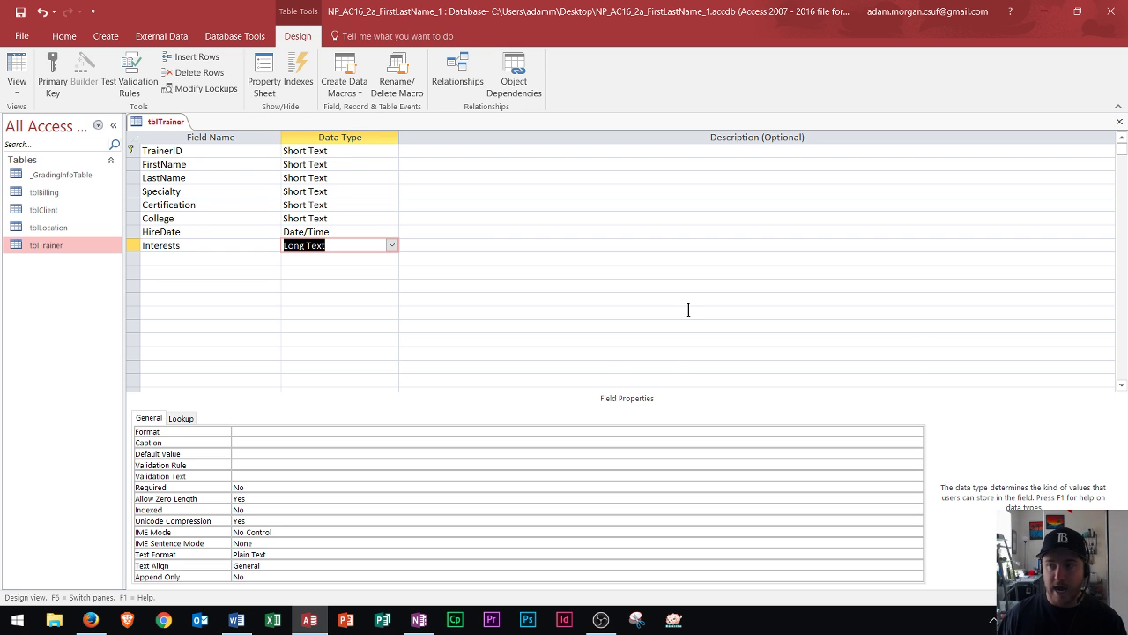
# Add a field named Minors below Interests with the Yes/No data type.
pyautogui.click(161, 257)
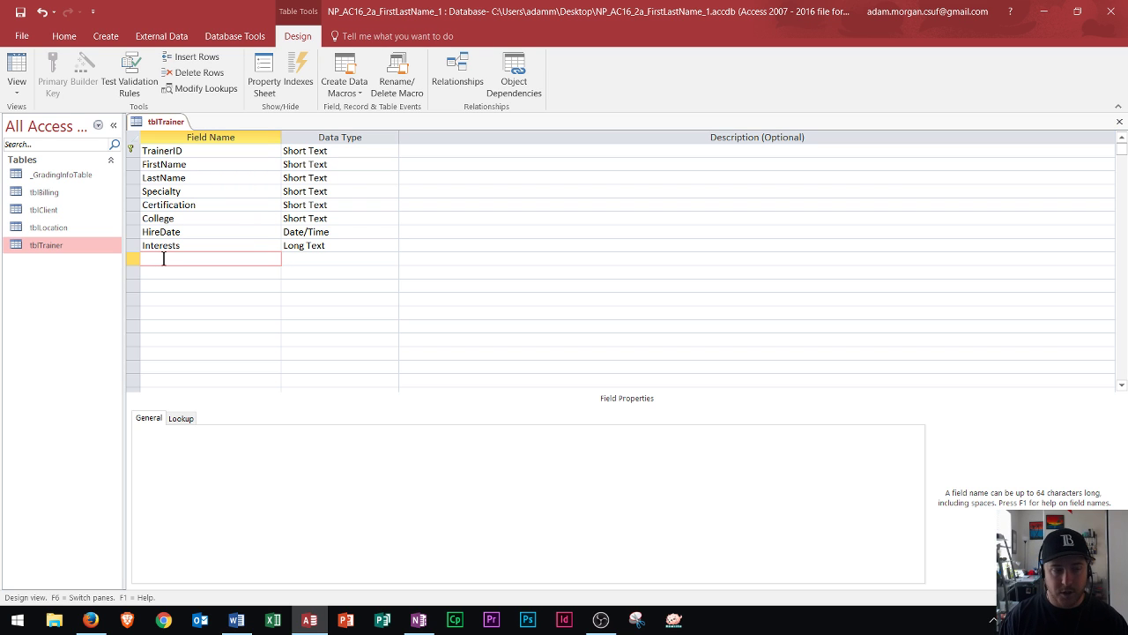
pyautogui.write('Minors')
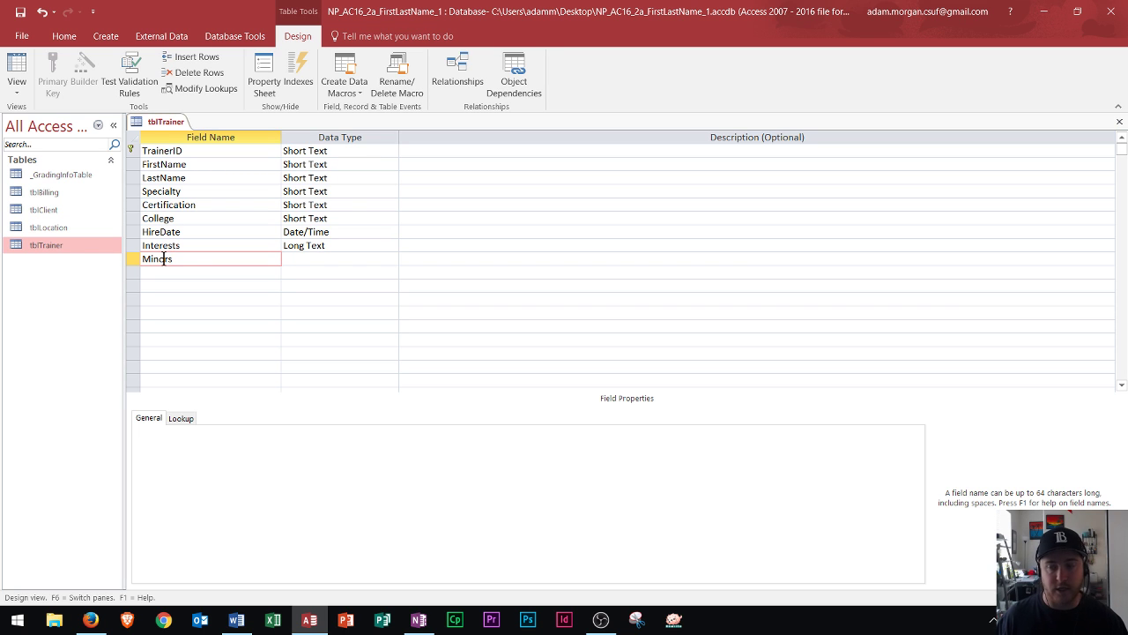
pyautogui.click(297, 254)
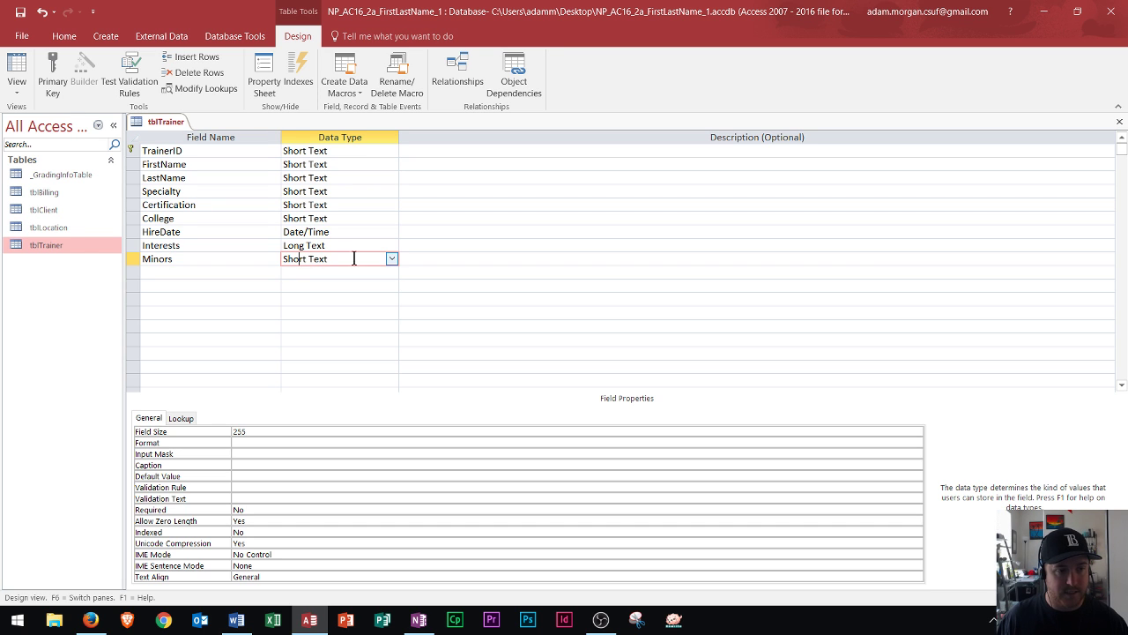
pyautogui.click(392, 260)
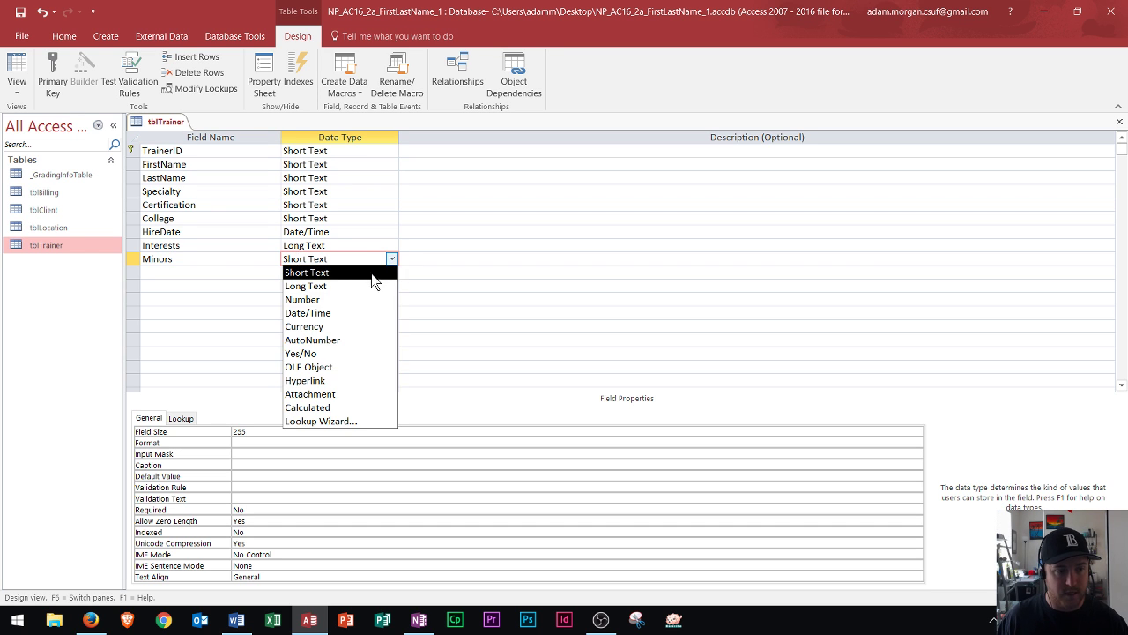
pyautogui.click(304, 353)
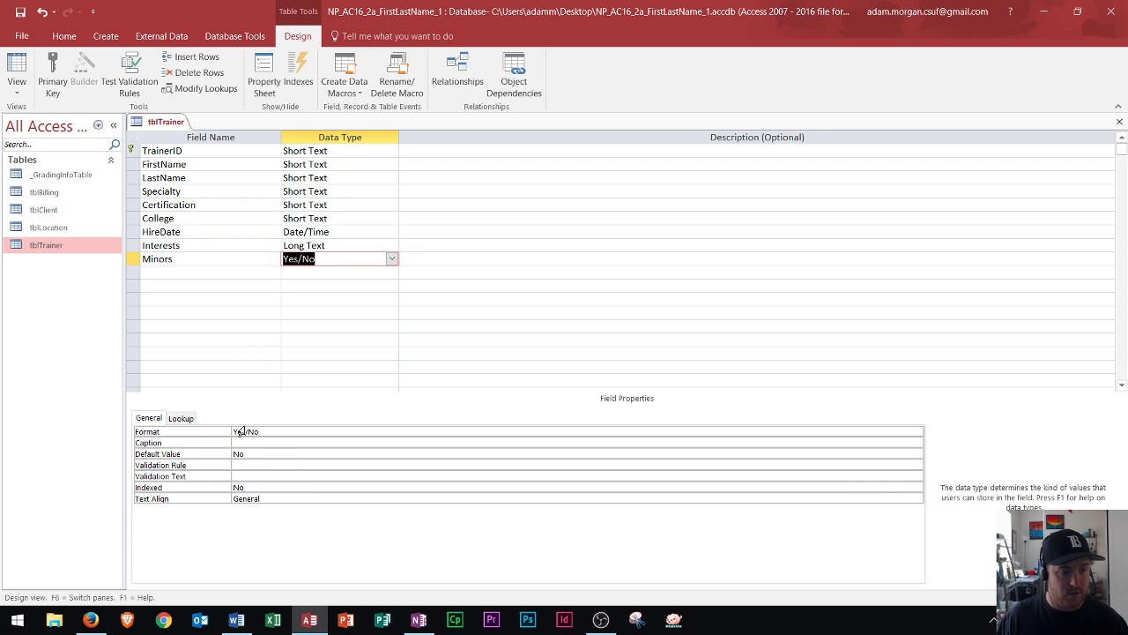
# Review the Minors field's format options and default value, and set its caption to "Accepts Minors".
pyautogui.click(301, 431)
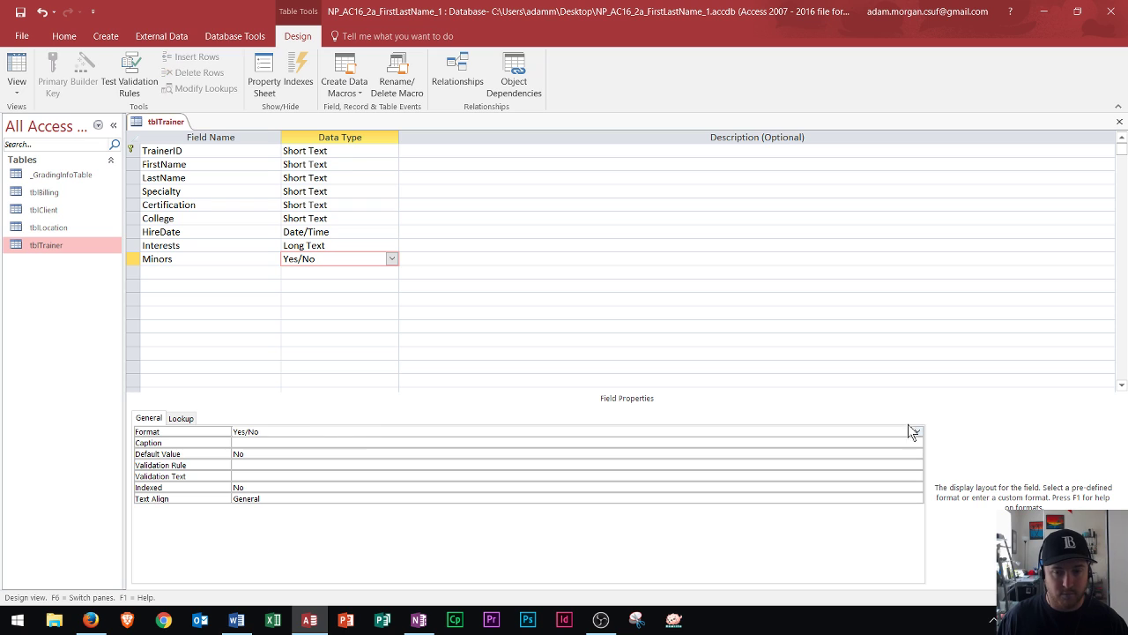
pyautogui.click(917, 431)
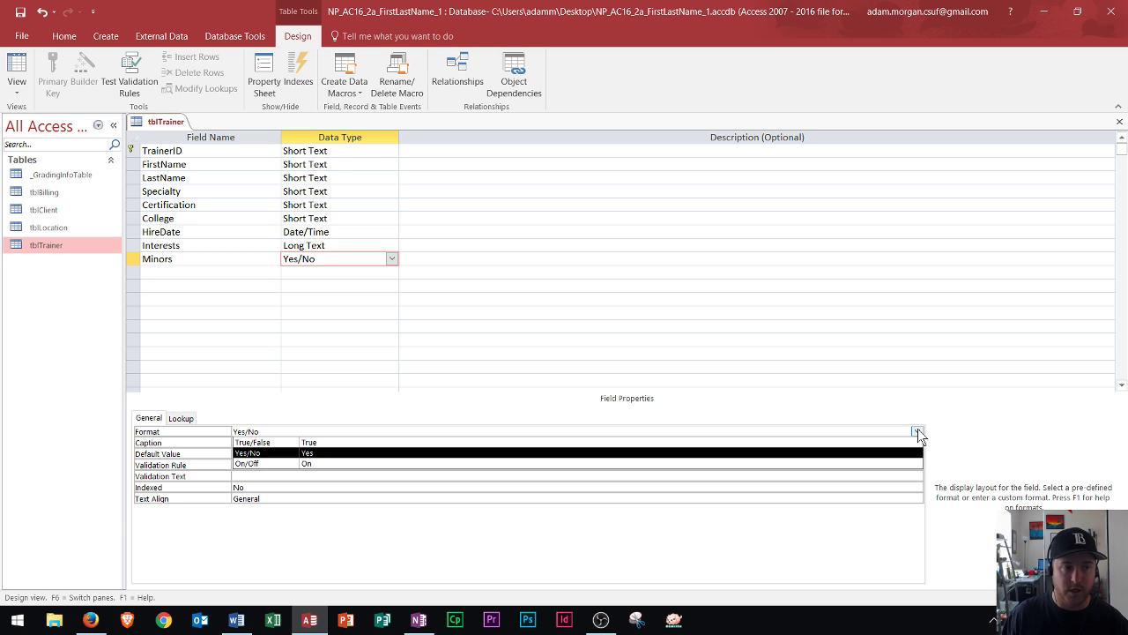
pyautogui.click(917, 433)
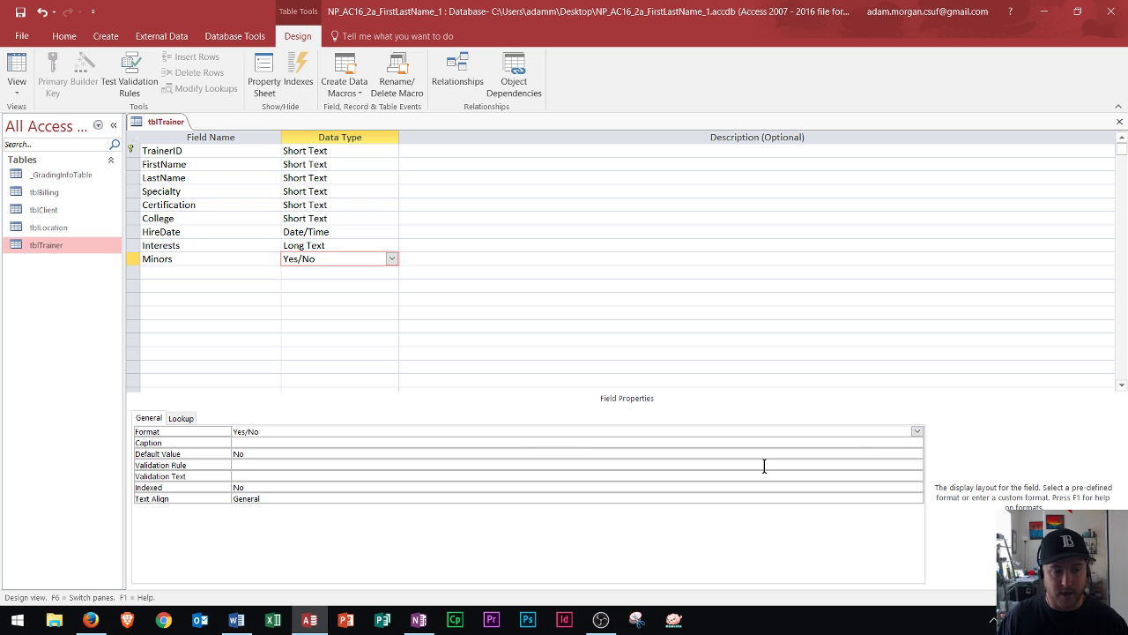
pyautogui.click(258, 444)
pyautogui.write('Acc')
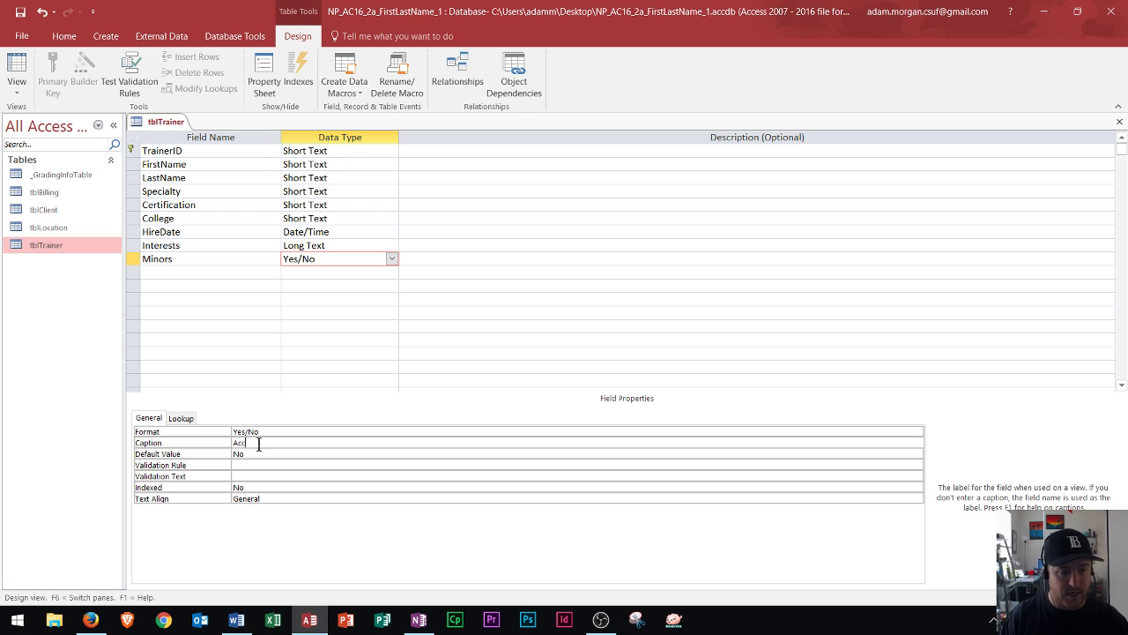
pyautogui.write('ept Minors')
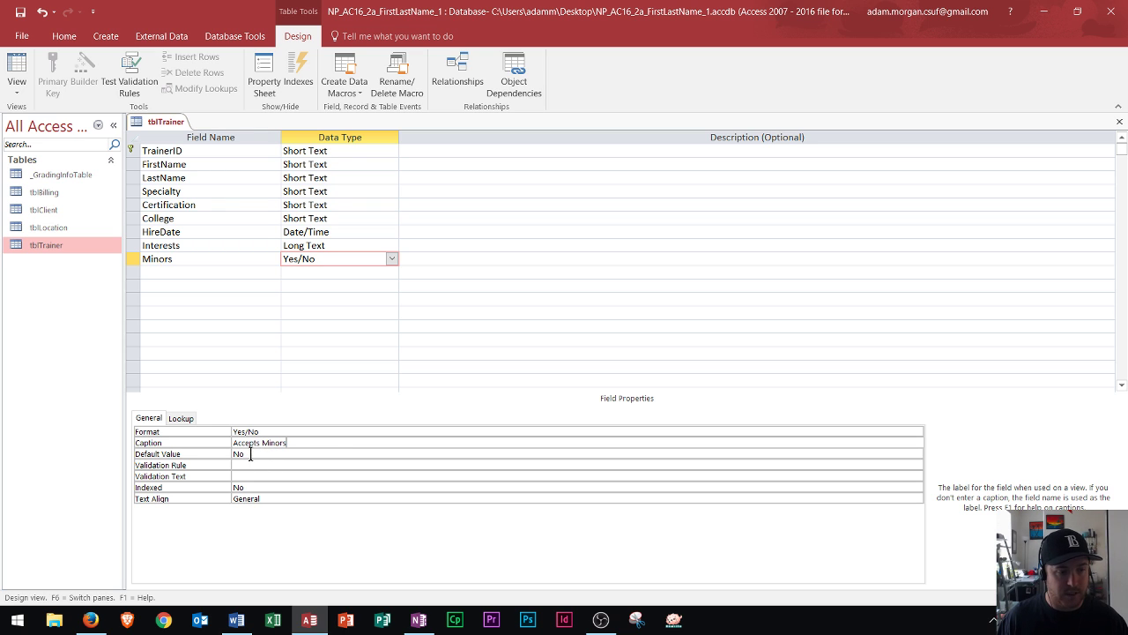
pyautogui.click(262, 454)
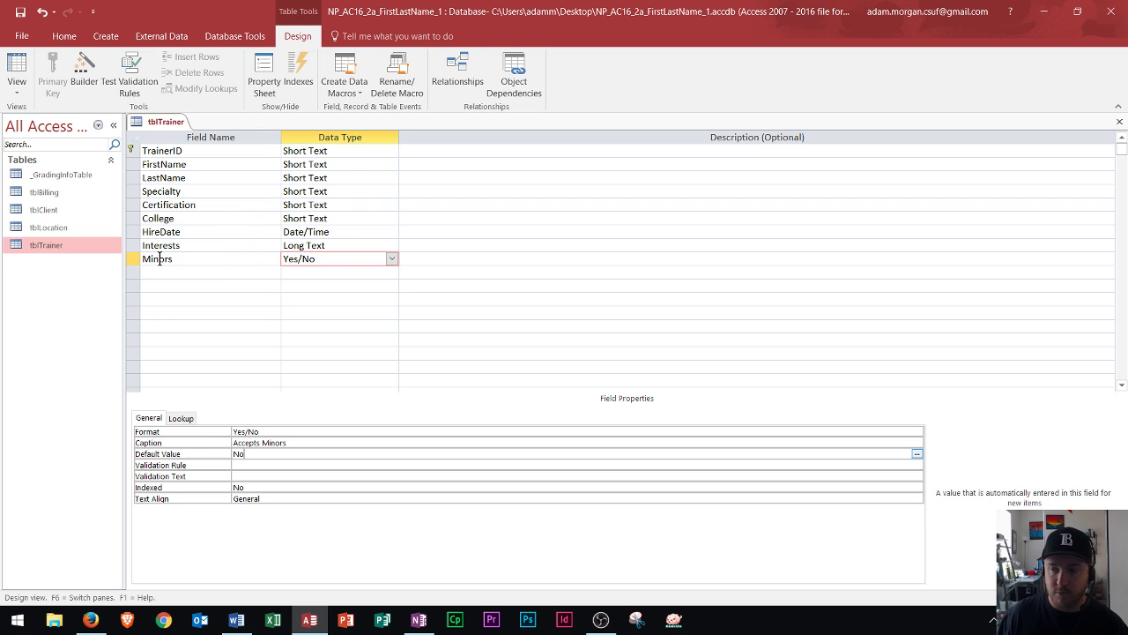
# Save the tblTrainer design, accepting the shortened field sizes, while switching to Datasheet View.
pyautogui.click(135, 218)
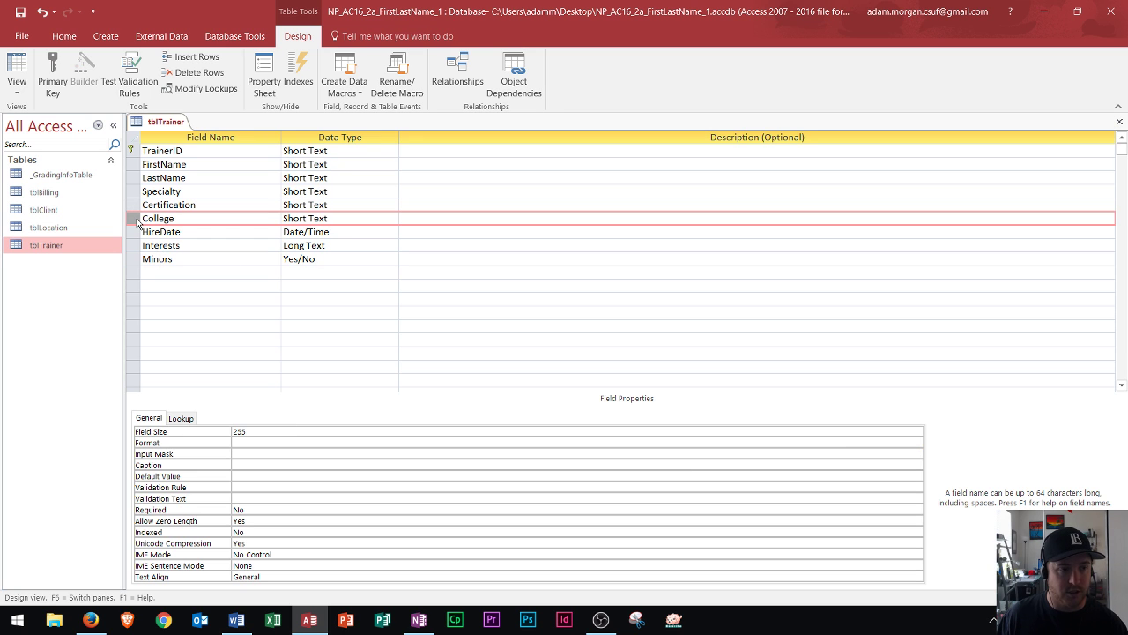
pyautogui.click(18, 67)
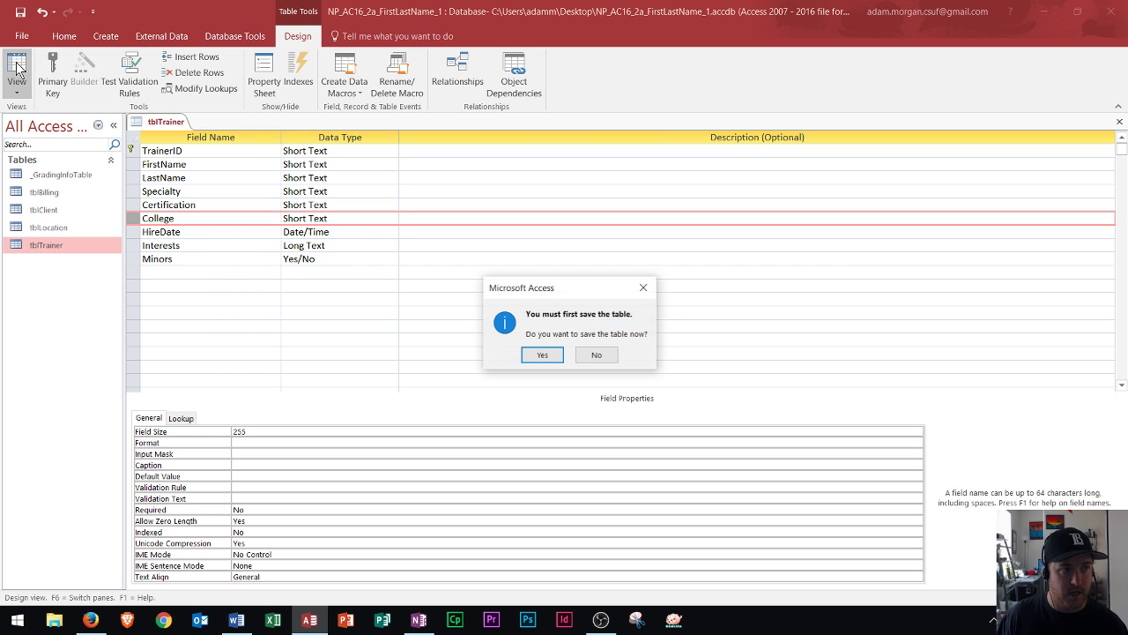
pyautogui.click(543, 355)
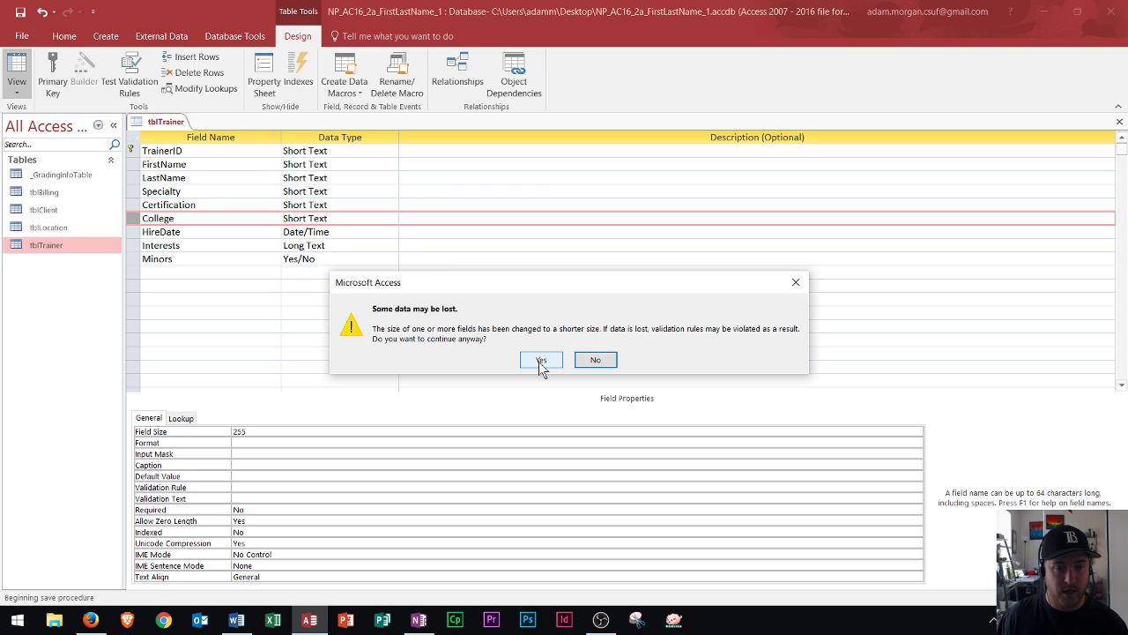
pyautogui.click(540, 361)
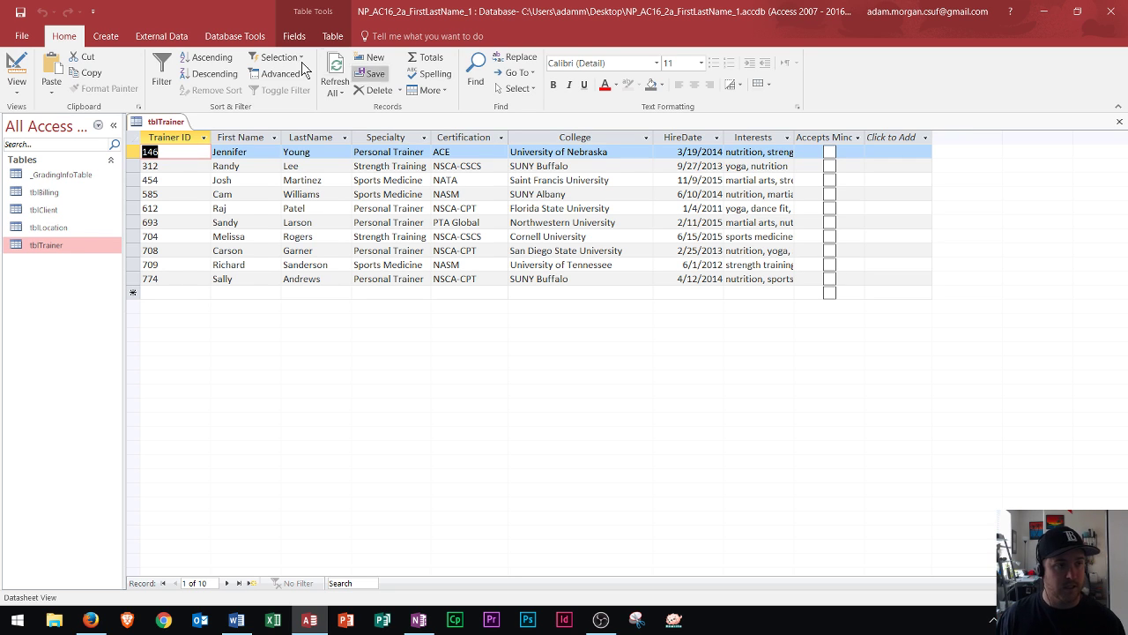
# Return tblTrainer to Design View and permanently delete the College field with its data.
pyautogui.click(13, 66)
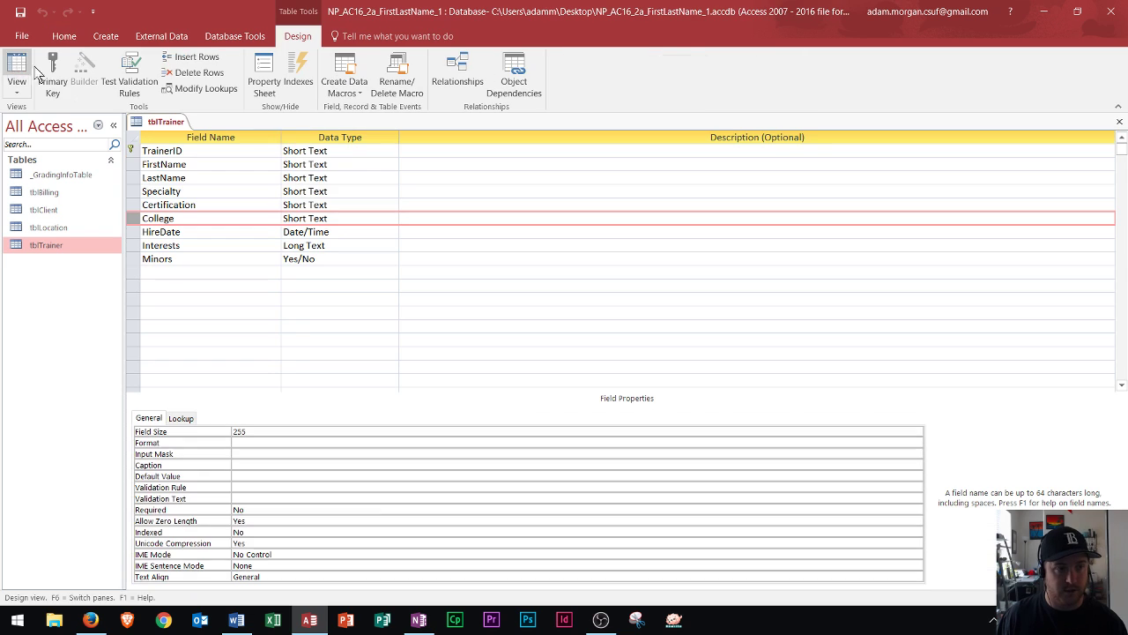
pyautogui.rightClick(132, 222)
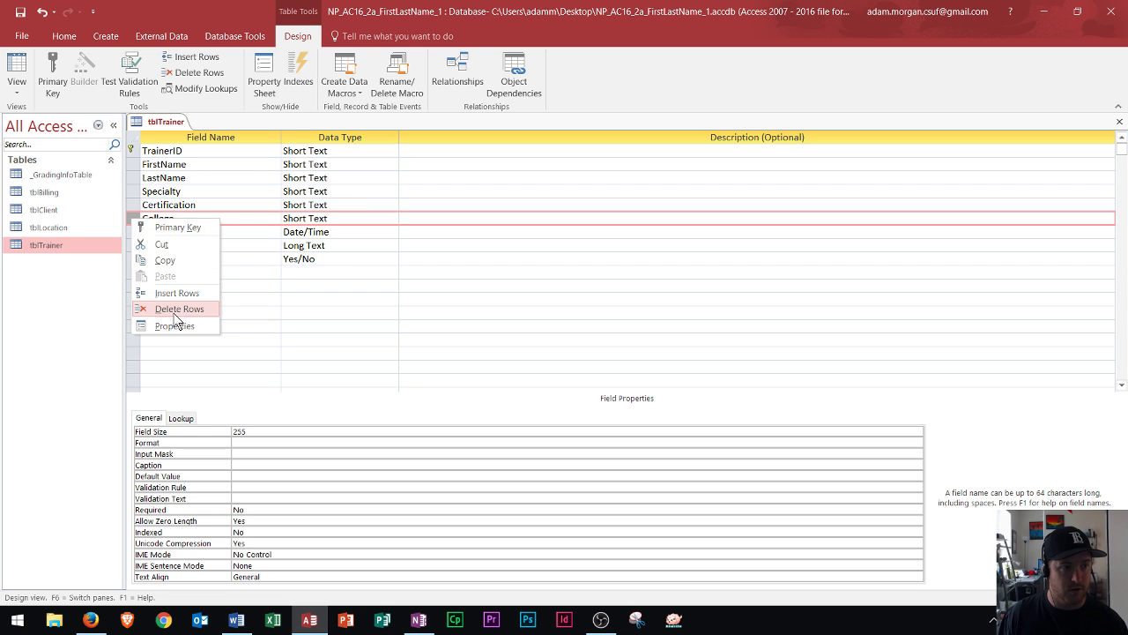
pyautogui.click(132, 221)
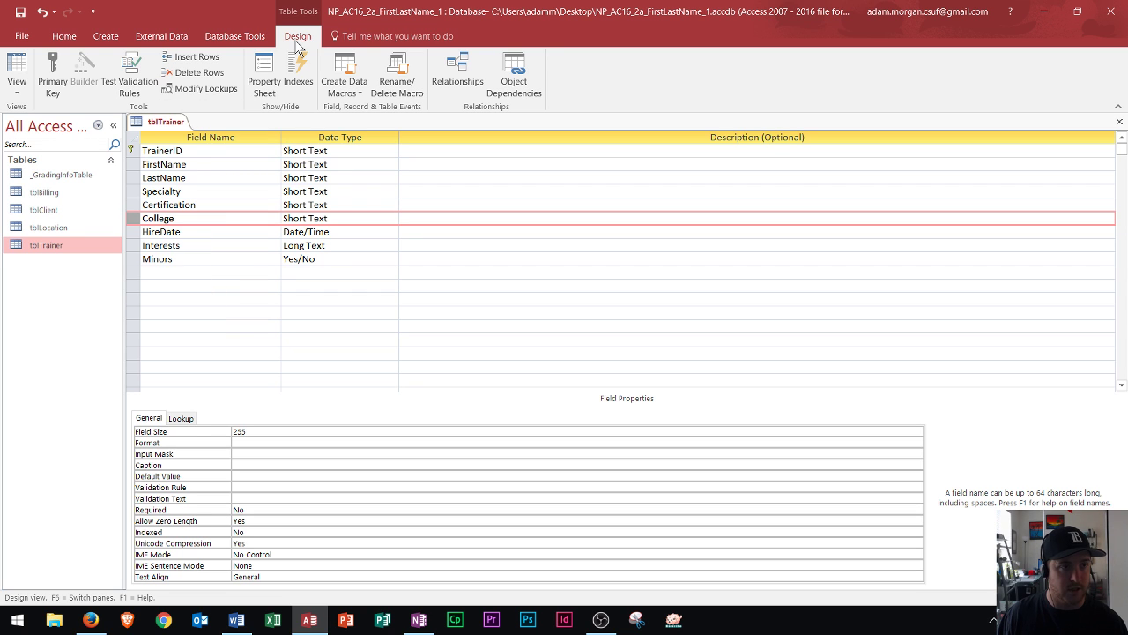
pyautogui.click(182, 73)
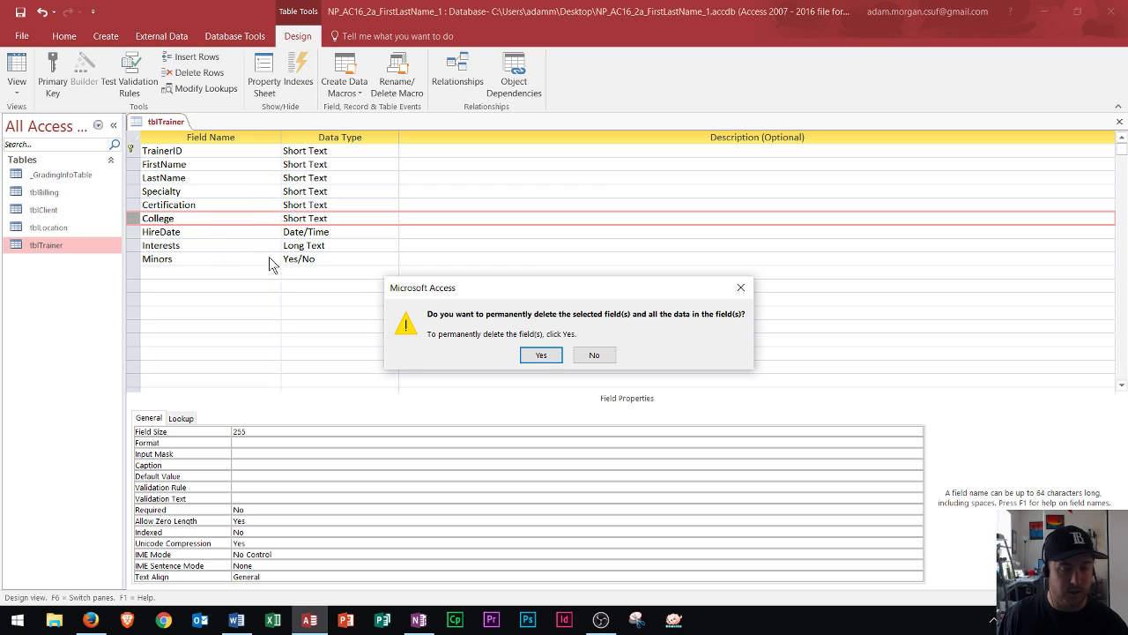
pyautogui.click(541, 355)
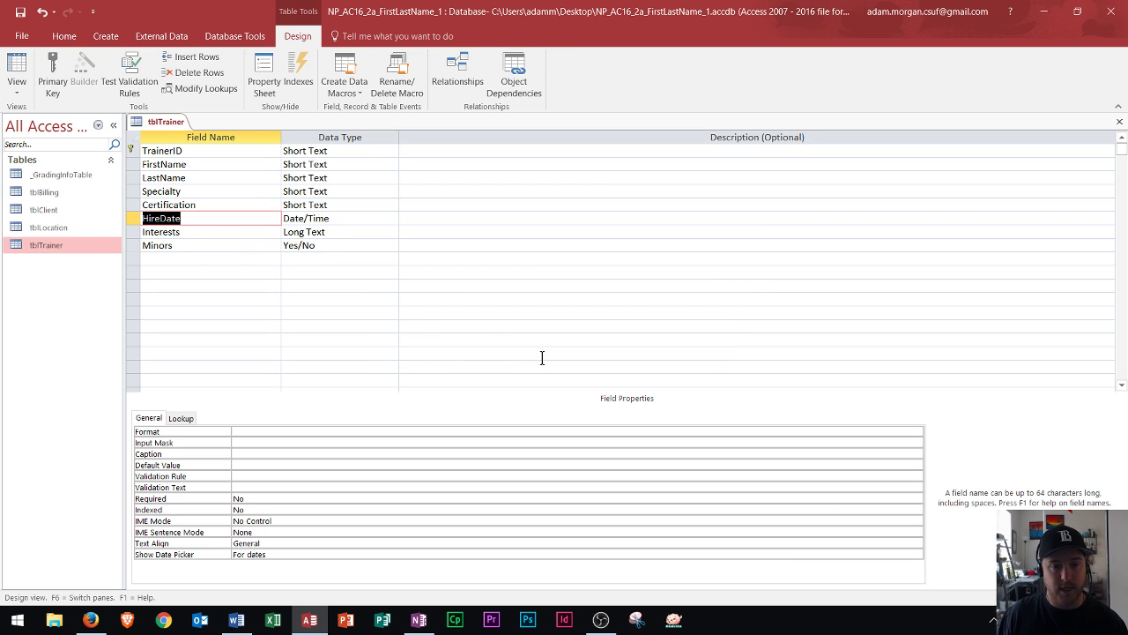
# Save tblTrainer without the College field and display its records in Datasheet View.
pyautogui.click(17, 69)
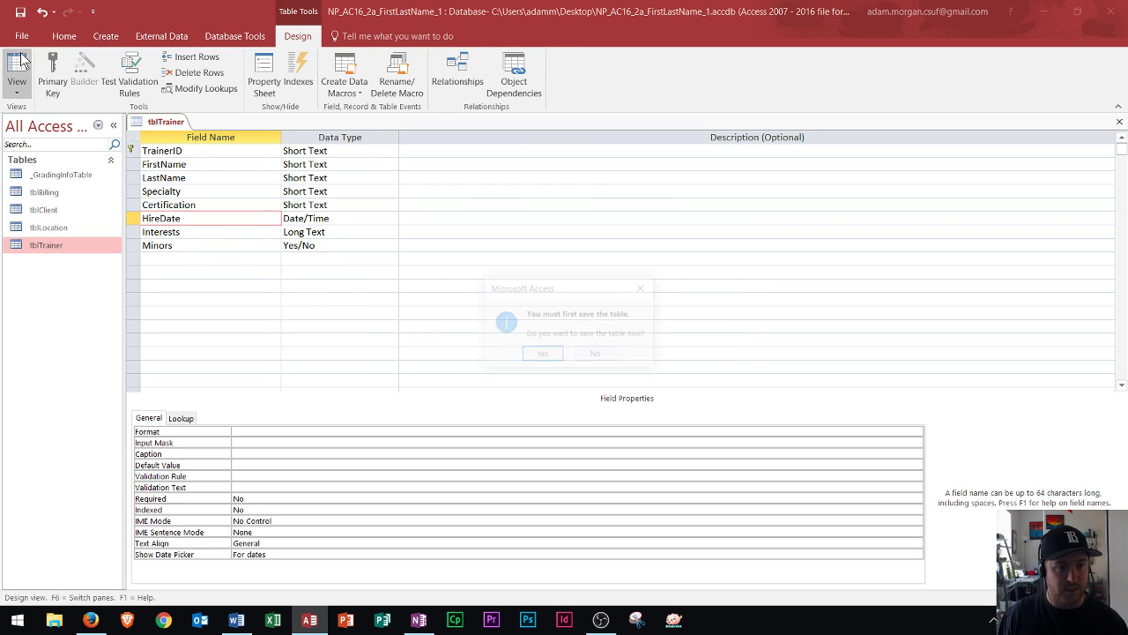
pyautogui.click(543, 356)
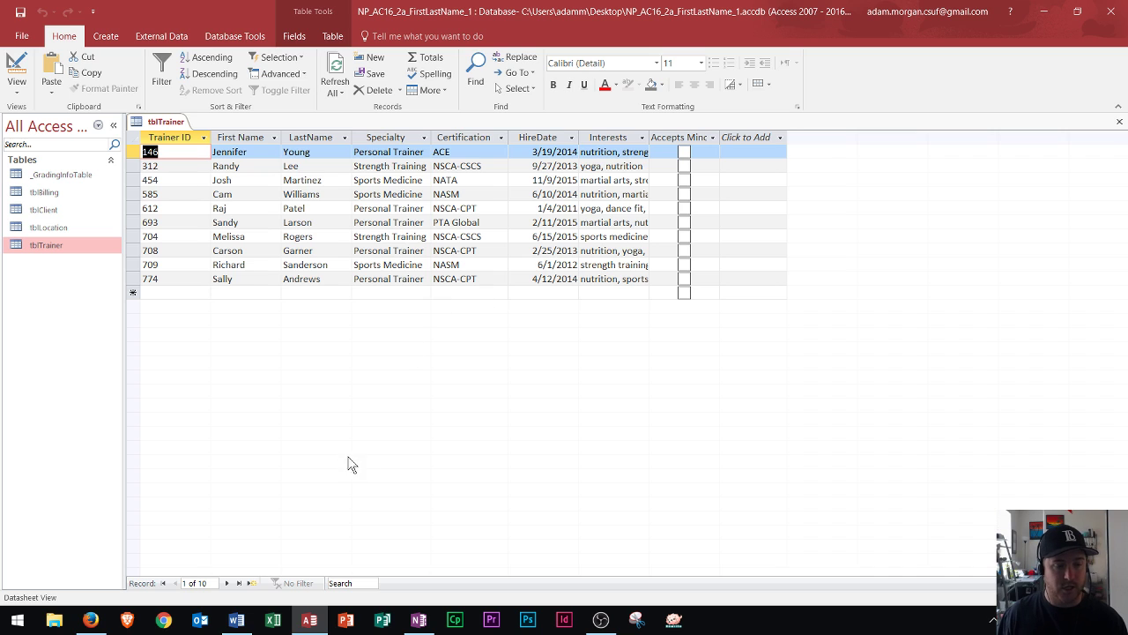
pyautogui.click(601, 620)
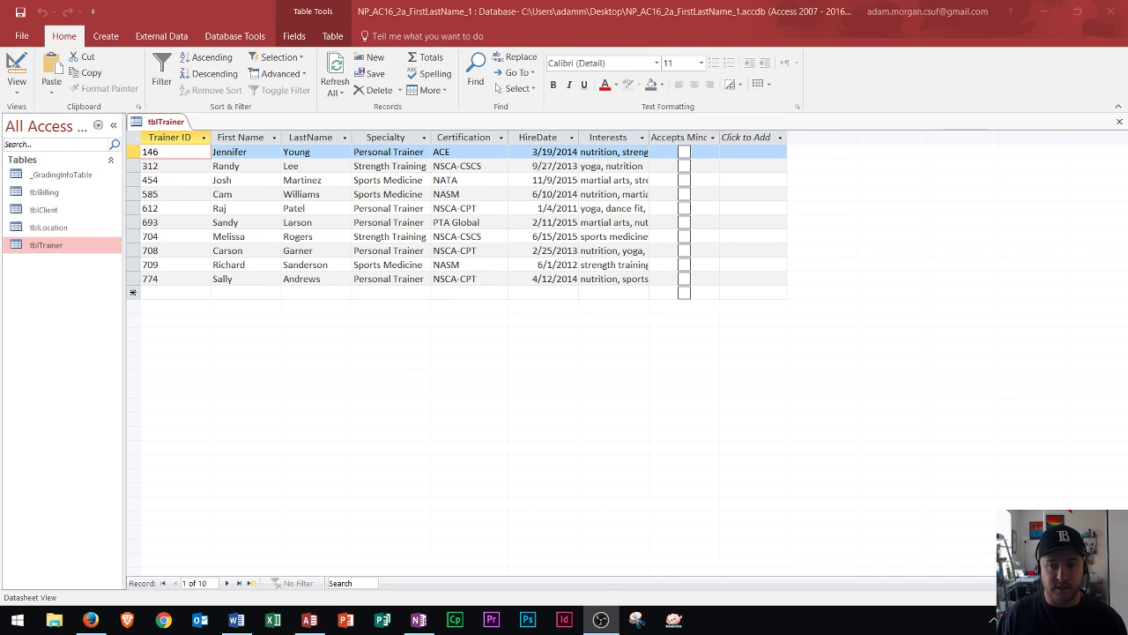